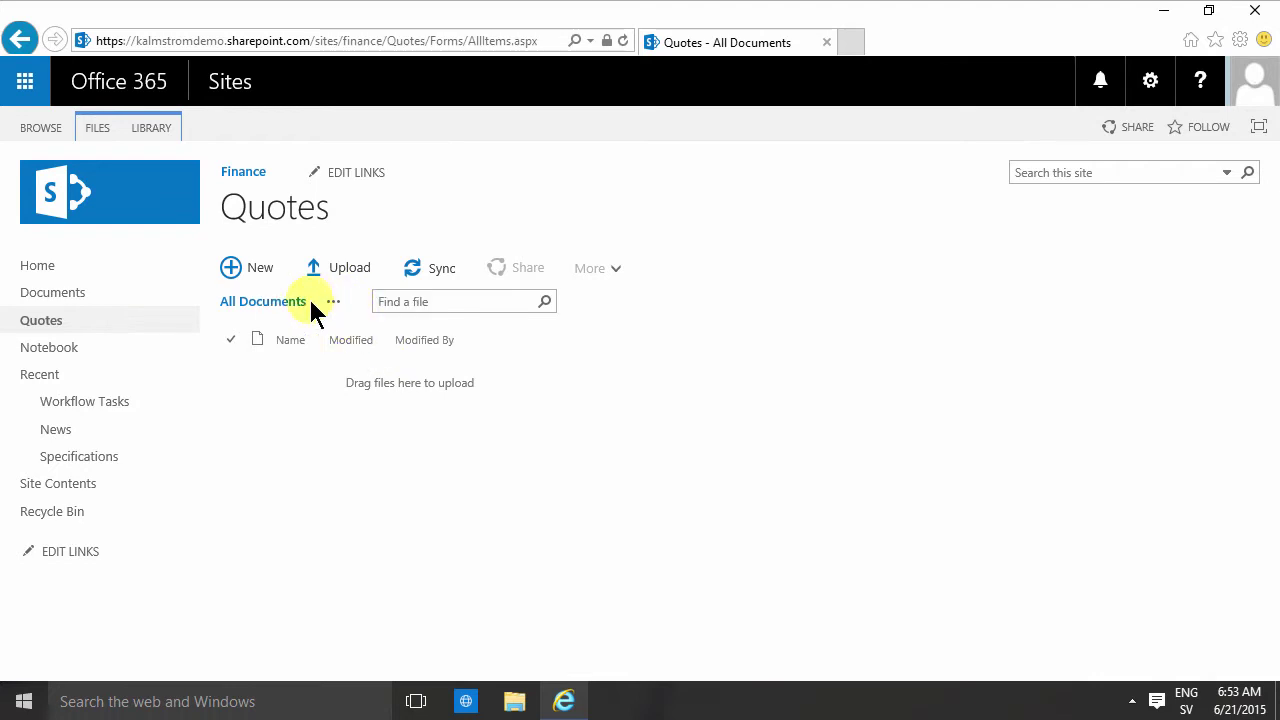
Examine the content type and columns in the Quotes library settings, including which columns Contoso Quote uses, and return to the library.
{"action": "left_click", "coordinate": [150, 135]}
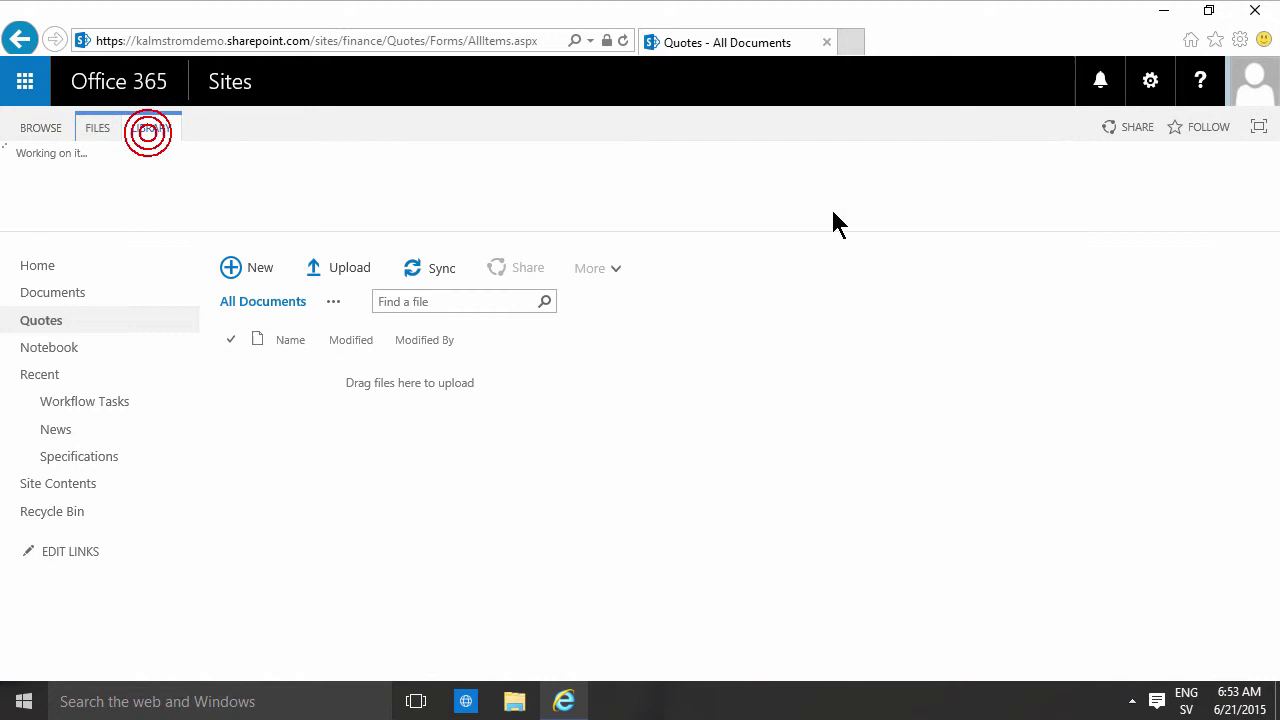
{"action": "left_click", "coordinate": [1093, 167]}
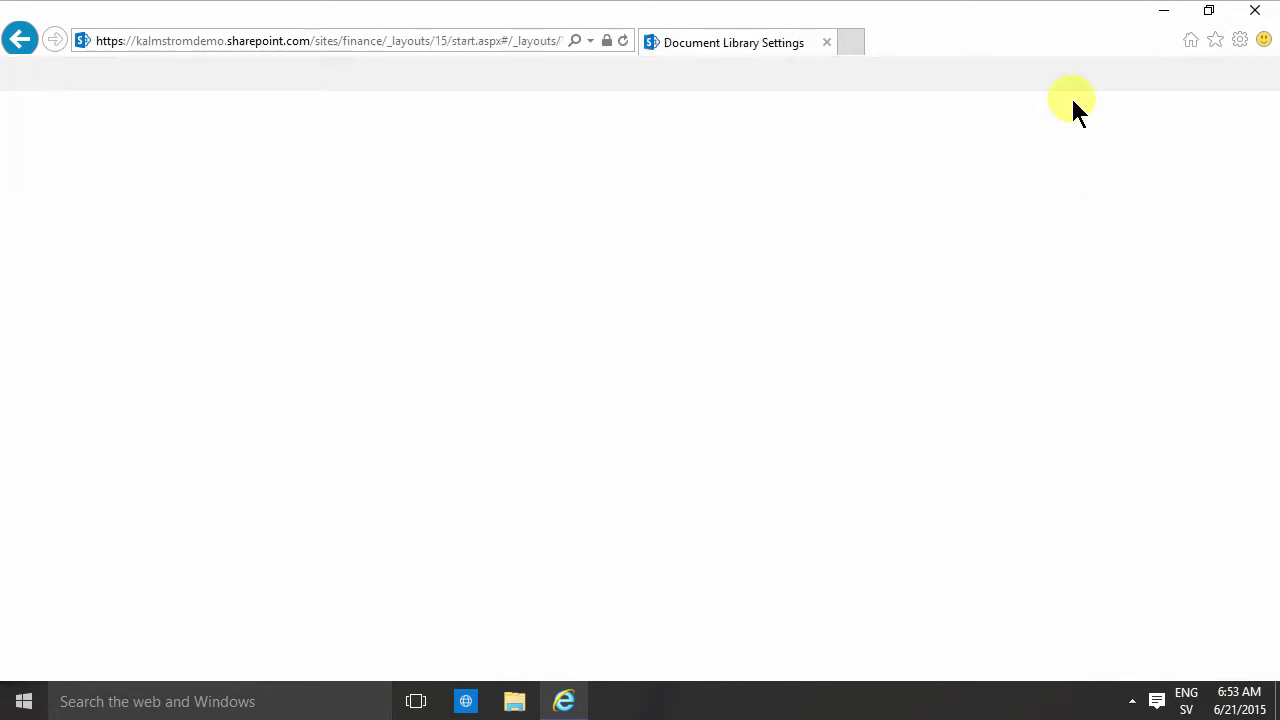
{"action": "scroll", "coordinate": [712, 381], "scroll_direction": "down", "scroll_amount": 5}
{"action": "scroll", "coordinate": [710, 390], "scroll_direction": "down", "scroll_amount": 2}
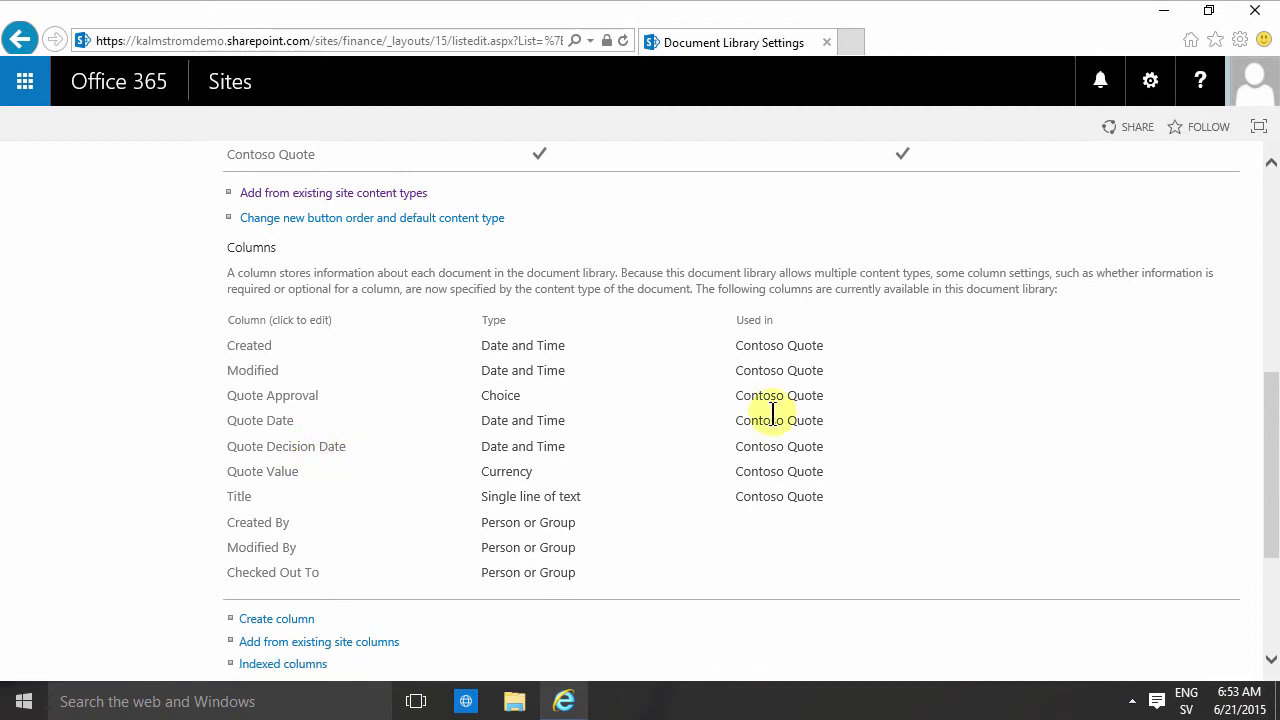
{"action": "scroll", "coordinate": [711, 417], "scroll_direction": "up", "scroll_amount": 1}
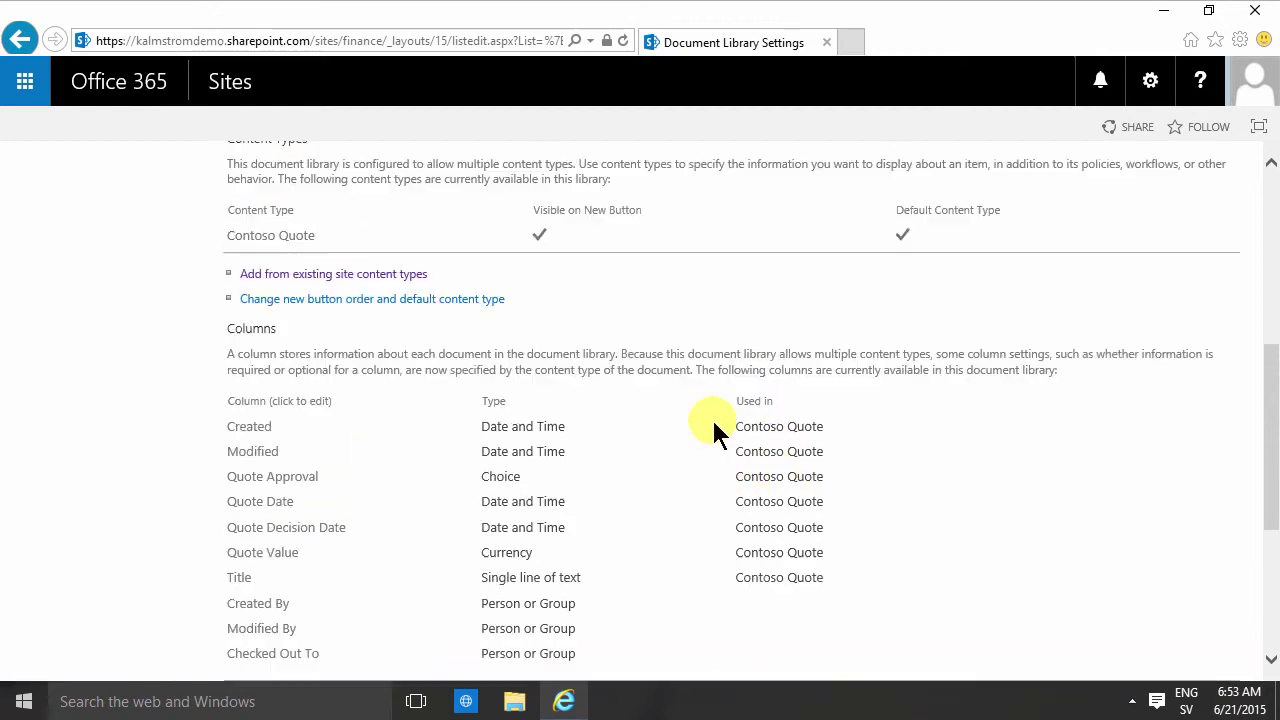
{"action": "scroll", "coordinate": [711, 417], "scroll_direction": "down", "scroll_amount": 1}
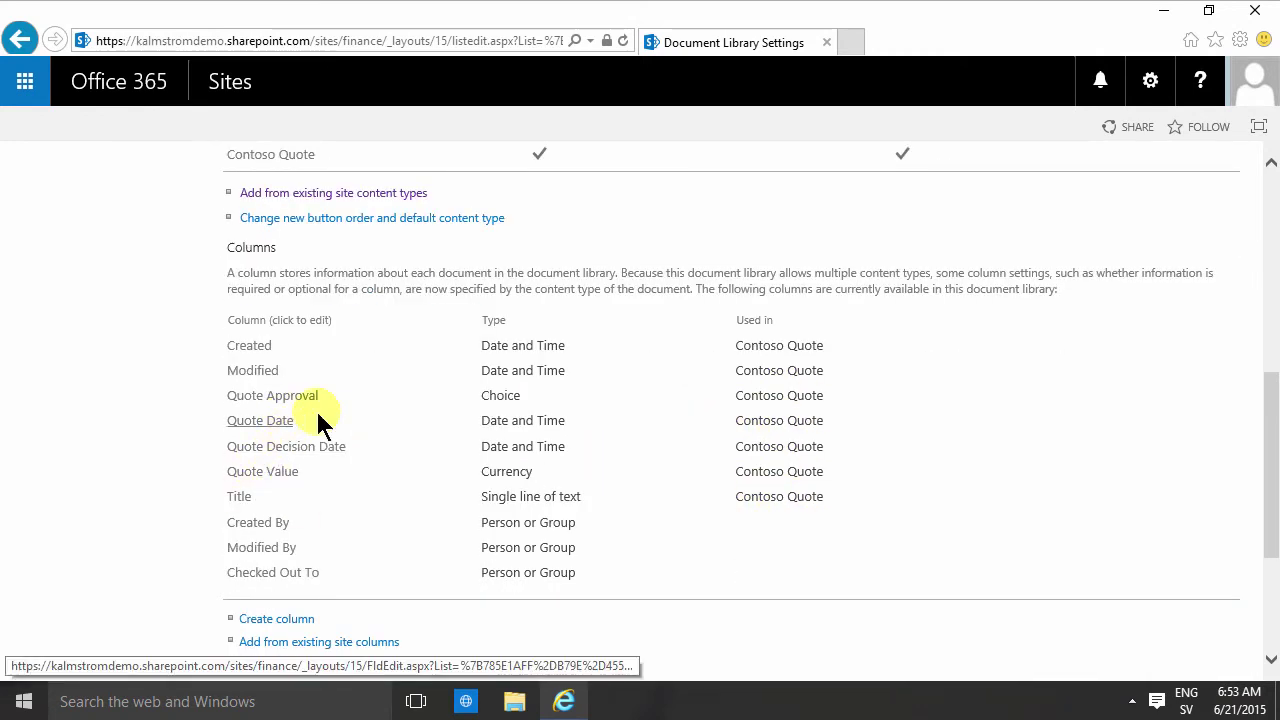
{"action": "scroll", "coordinate": [315, 408], "scroll_direction": "up", "scroll_amount": 6}
{"action": "left_click", "coordinate": [298, 220]}
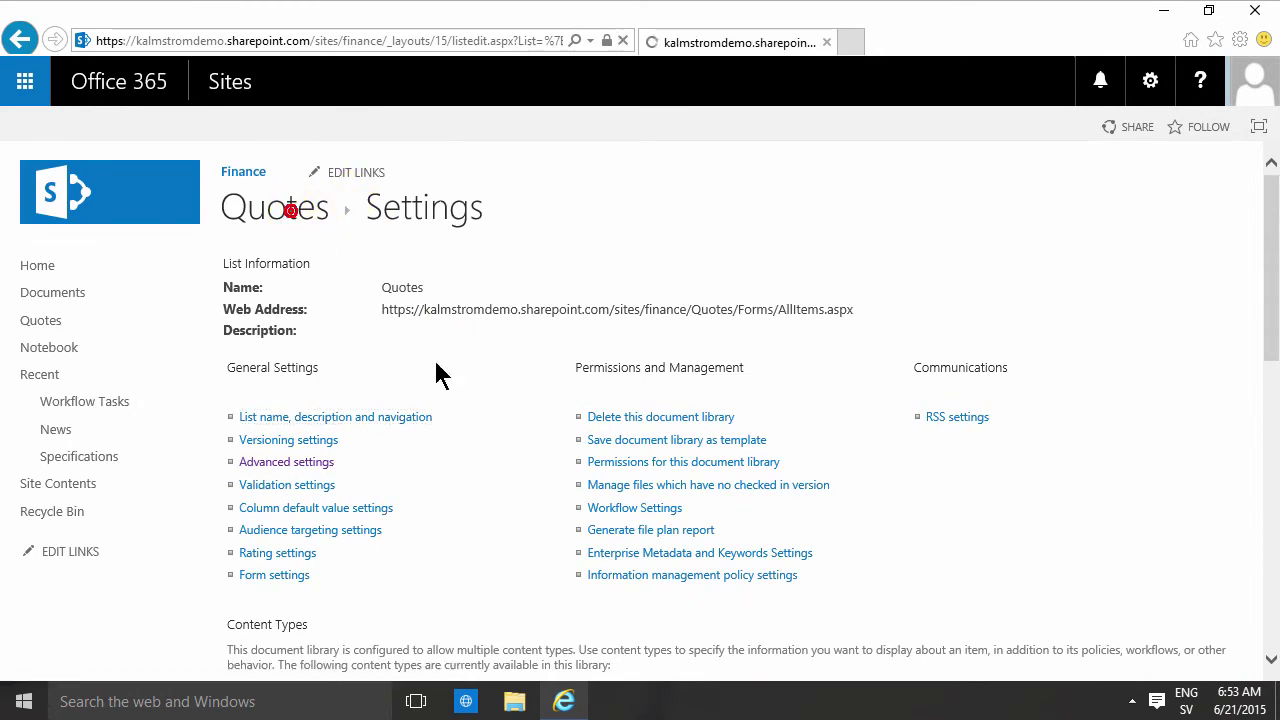
Modify the All Documents view to show Quote Approval, Quote Date, Quote Decision Date and Quote Value, and hide Modified and Modified By.
{"action": "left_click", "coordinate": [335, 302]}
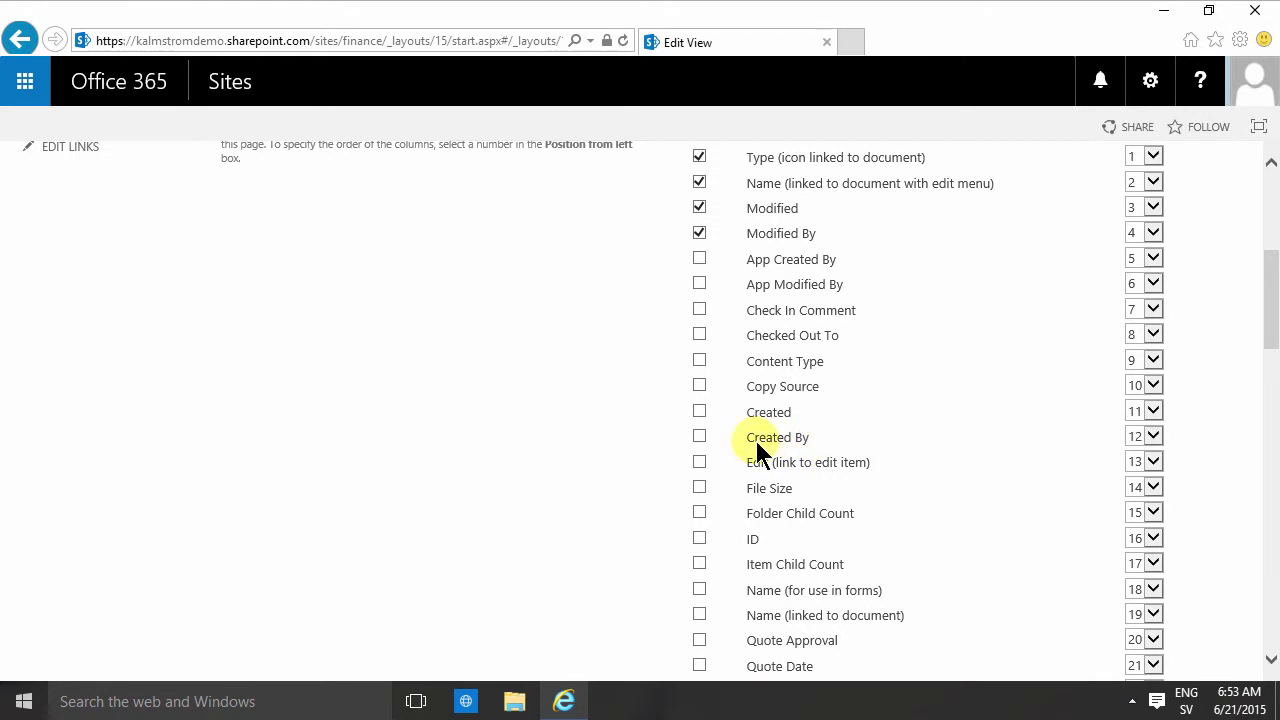
{"action": "scroll", "coordinate": [755, 440], "scroll_direction": "down", "scroll_amount": 2}
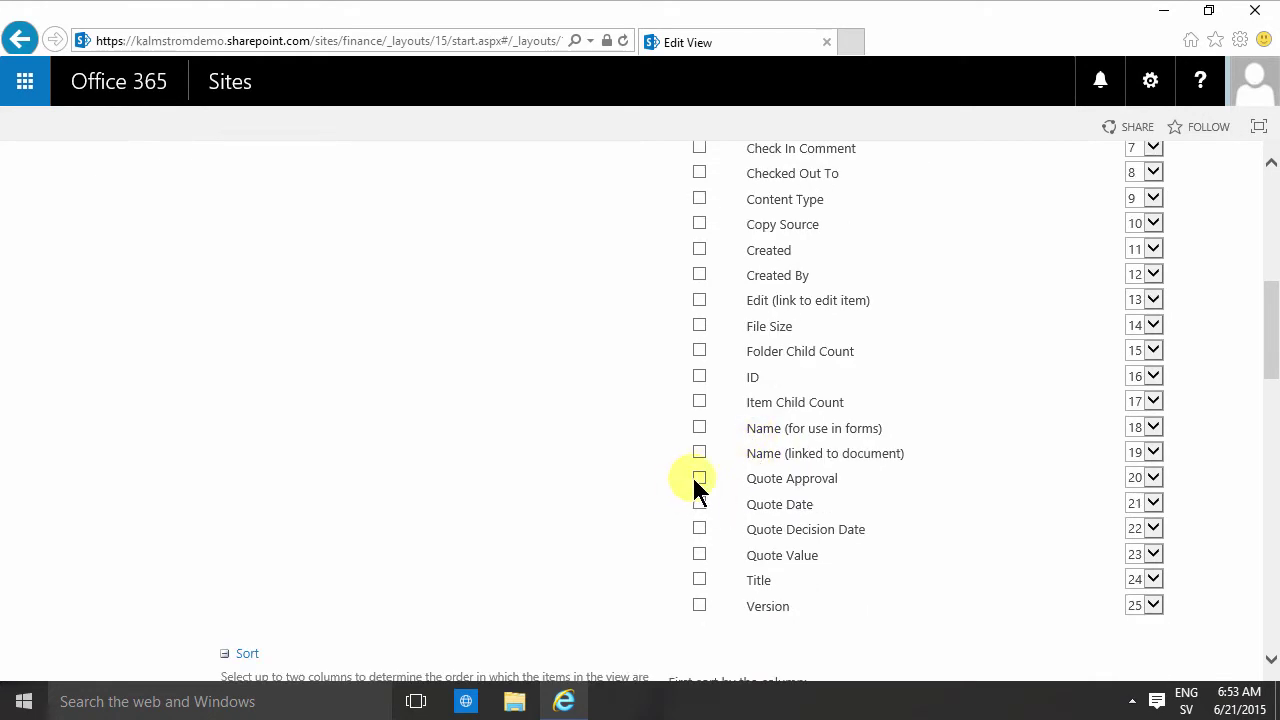
{"action": "left_click", "coordinate": [697, 478]}
{"action": "left_click", "coordinate": [698, 503]}
{"action": "left_click", "coordinate": [699, 529]}
{"action": "left_click", "coordinate": [699, 554]}
{"action": "scroll", "coordinate": [713, 530], "scroll_direction": "up", "scroll_amount": 3}
{"action": "left_click", "coordinate": [699, 395]}
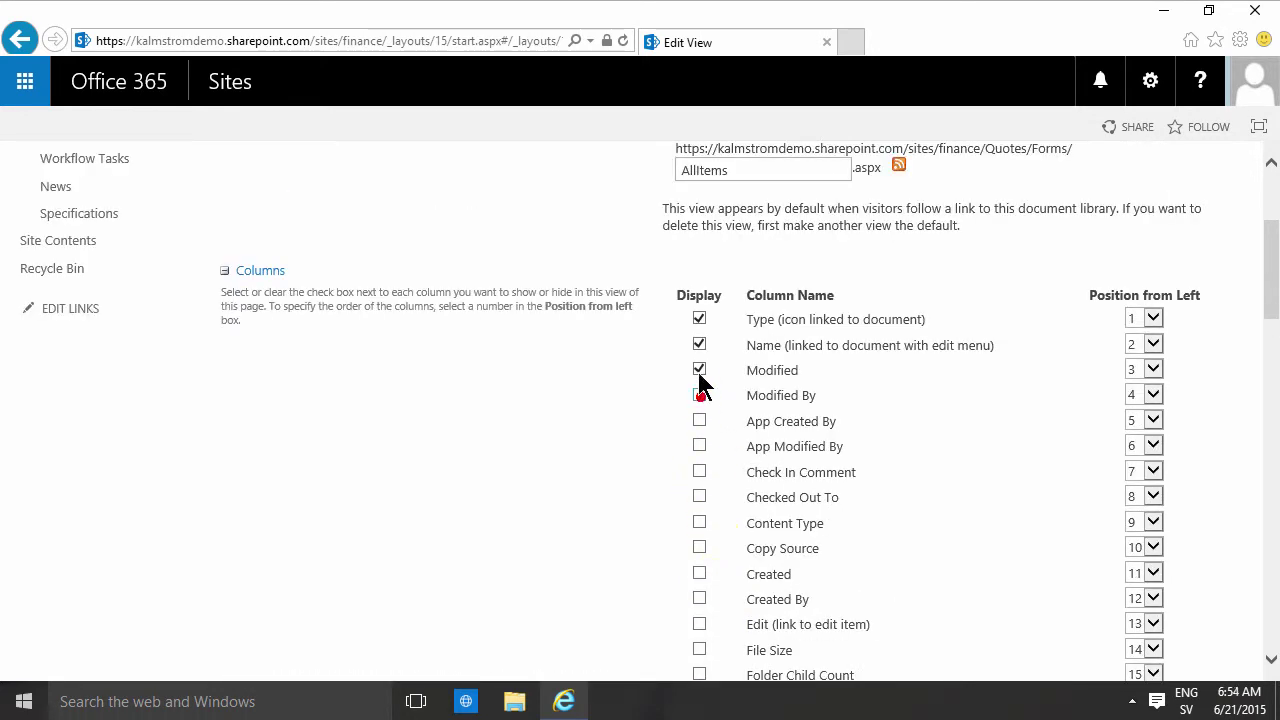
{"action": "left_click", "coordinate": [699, 370]}
Set the Quote Value total to Sum in the All Documents view and save the view.
{"action": "scroll", "coordinate": [720, 435], "scroll_direction": "down", "scroll_amount": 5}
{"action": "scroll", "coordinate": [778, 450], "scroll_direction": "down", "scroll_amount": 10}
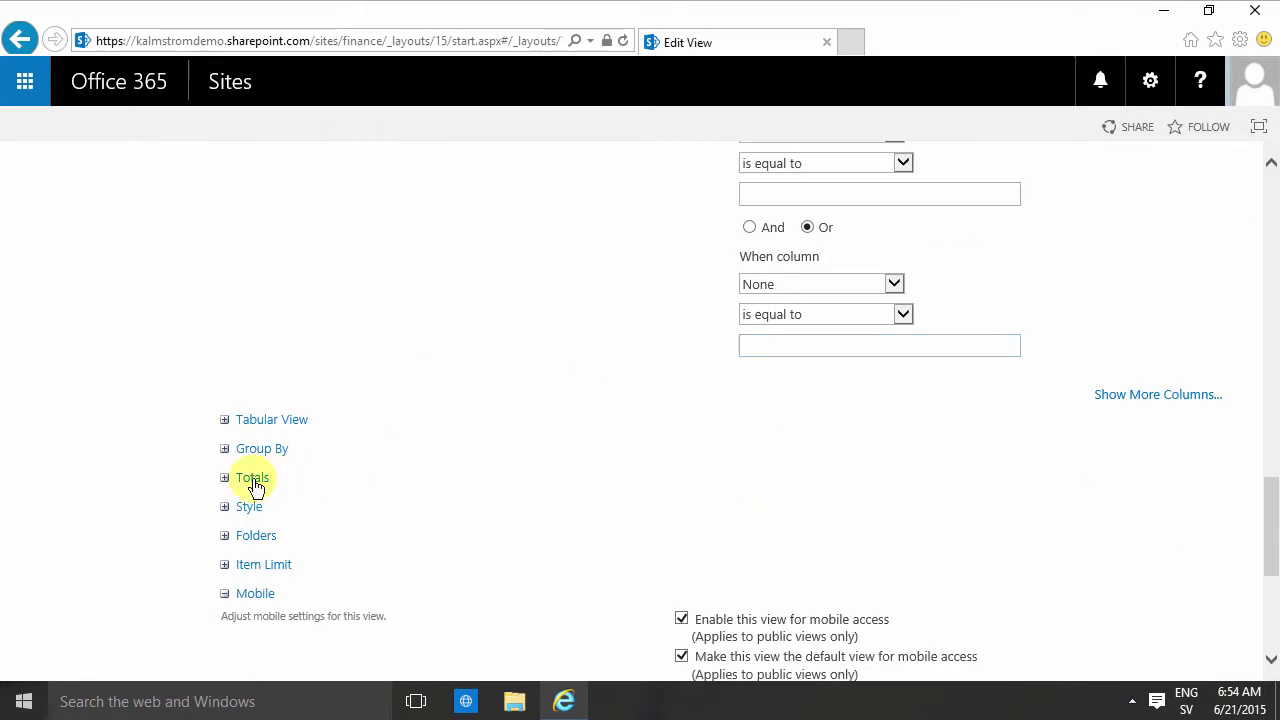
{"action": "left_click", "coordinate": [225, 480]}
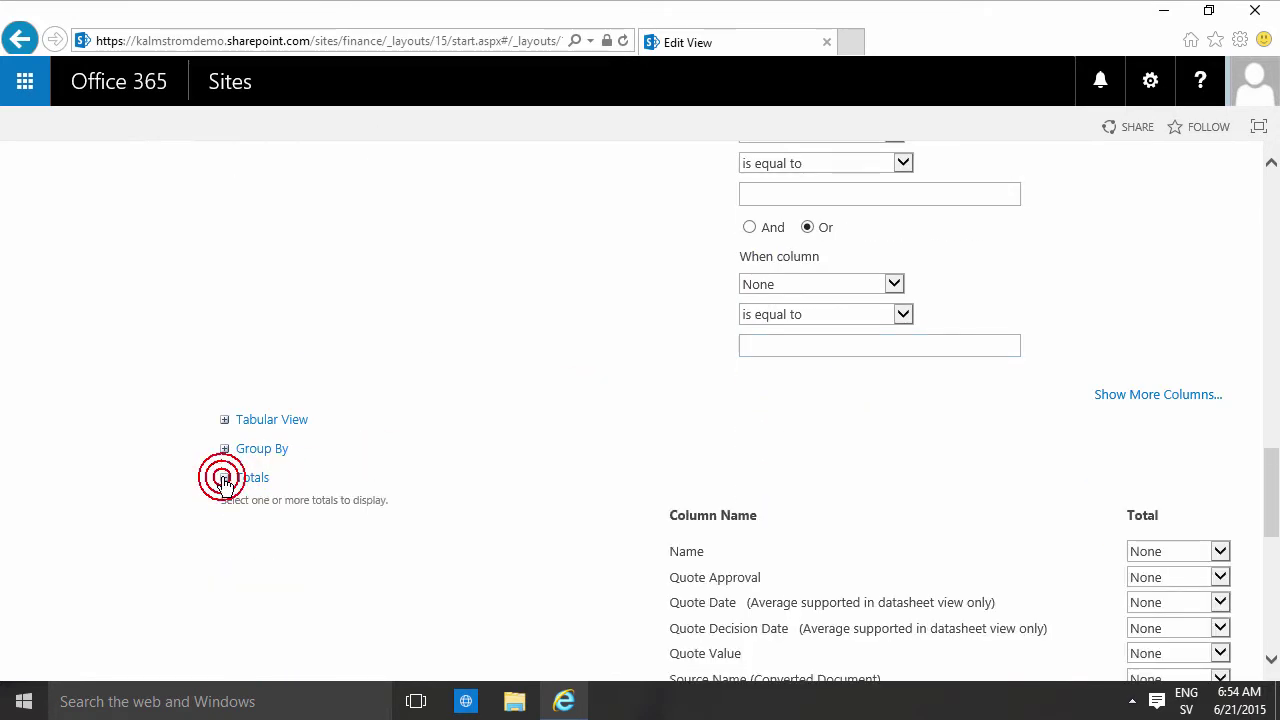
{"action": "scroll", "coordinate": [896, 585], "scroll_direction": "down", "scroll_amount": 2}
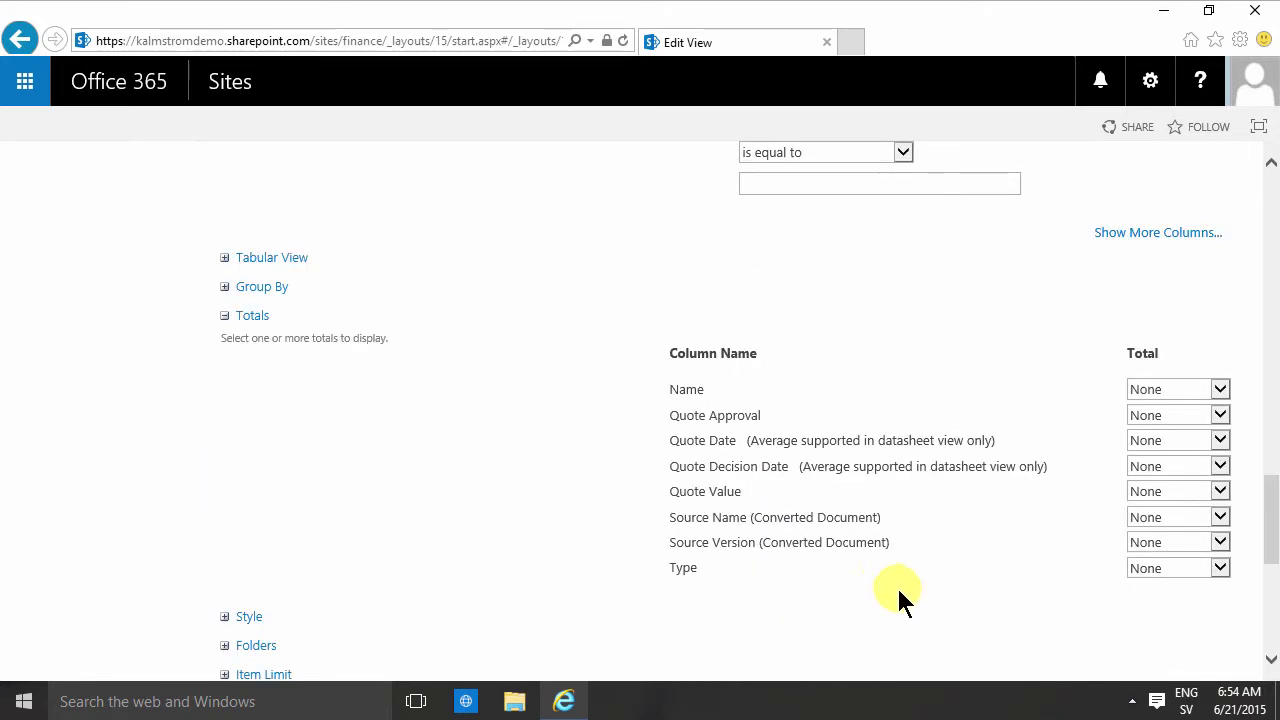
{"action": "left_click", "coordinate": [1222, 491]}
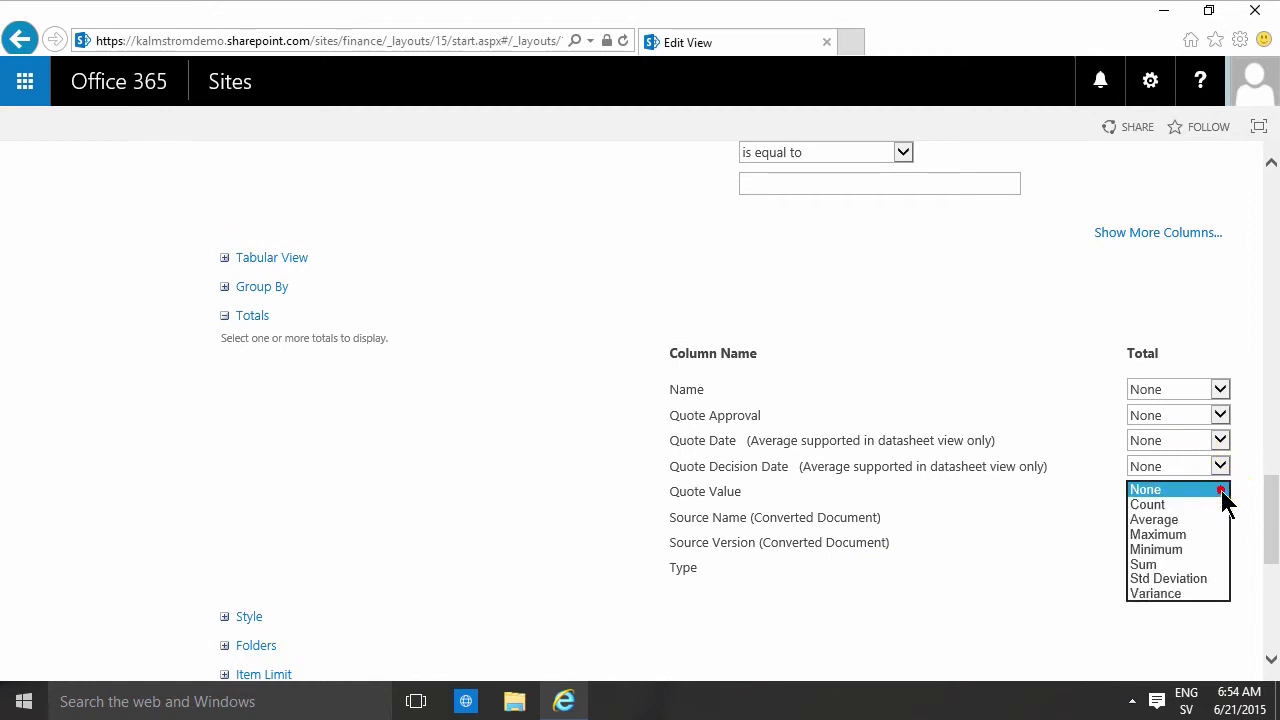
{"action": "left_click", "coordinate": [1163, 561]}
{"action": "left_click_drag", "start_coordinate": [1272, 549], "coordinate": [1272, 634]}
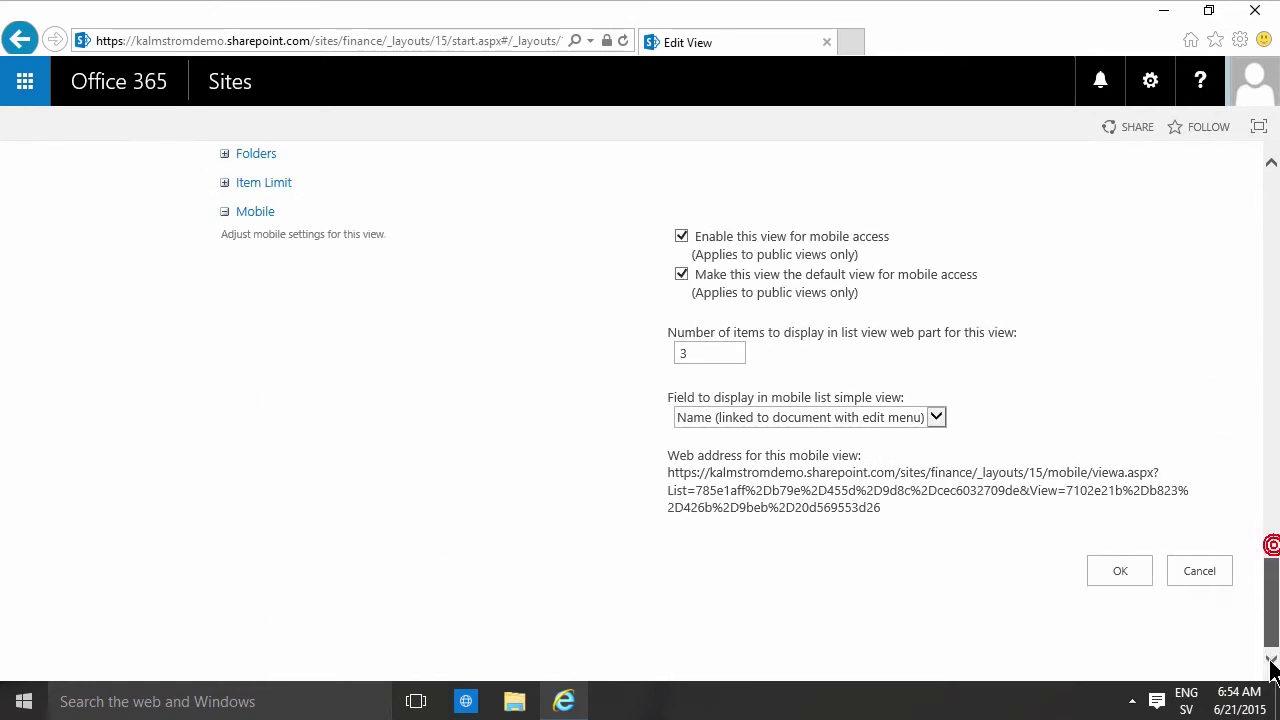
{"action": "left_click", "coordinate": [1120, 572]}
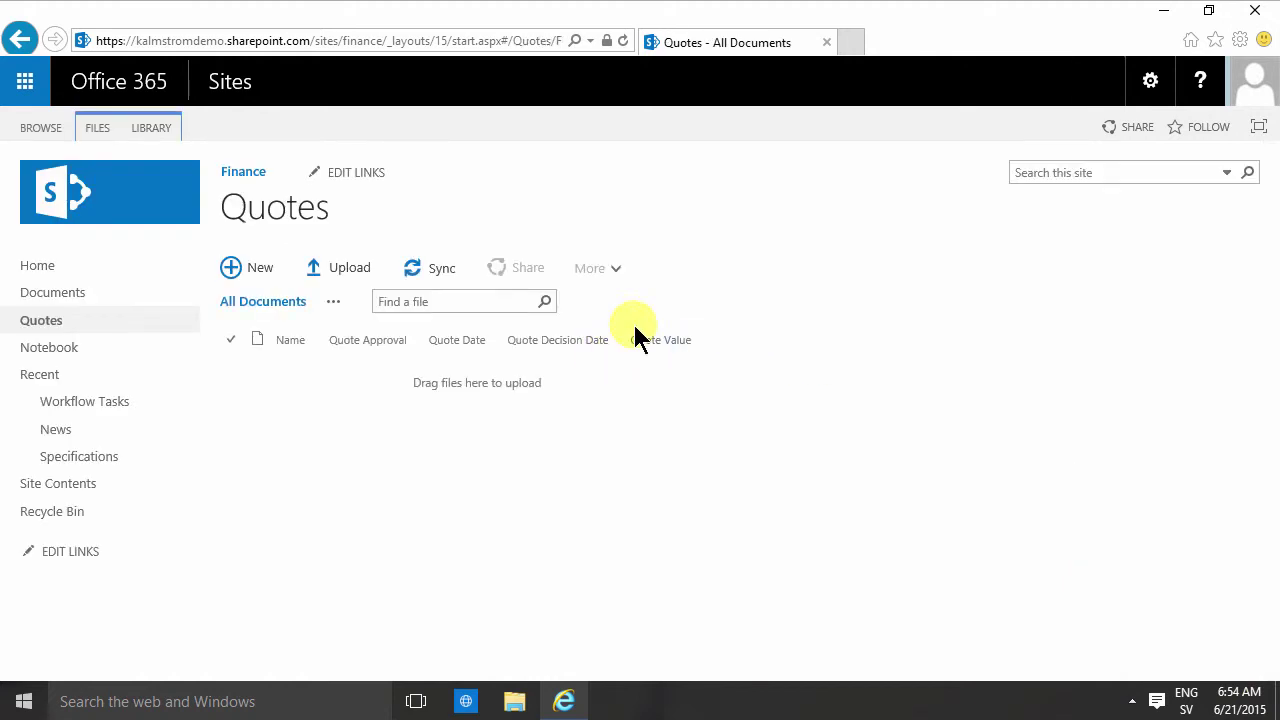
Start a new library view based on All Documents and name it Approved.
{"action": "left_click", "coordinate": [335, 304]}
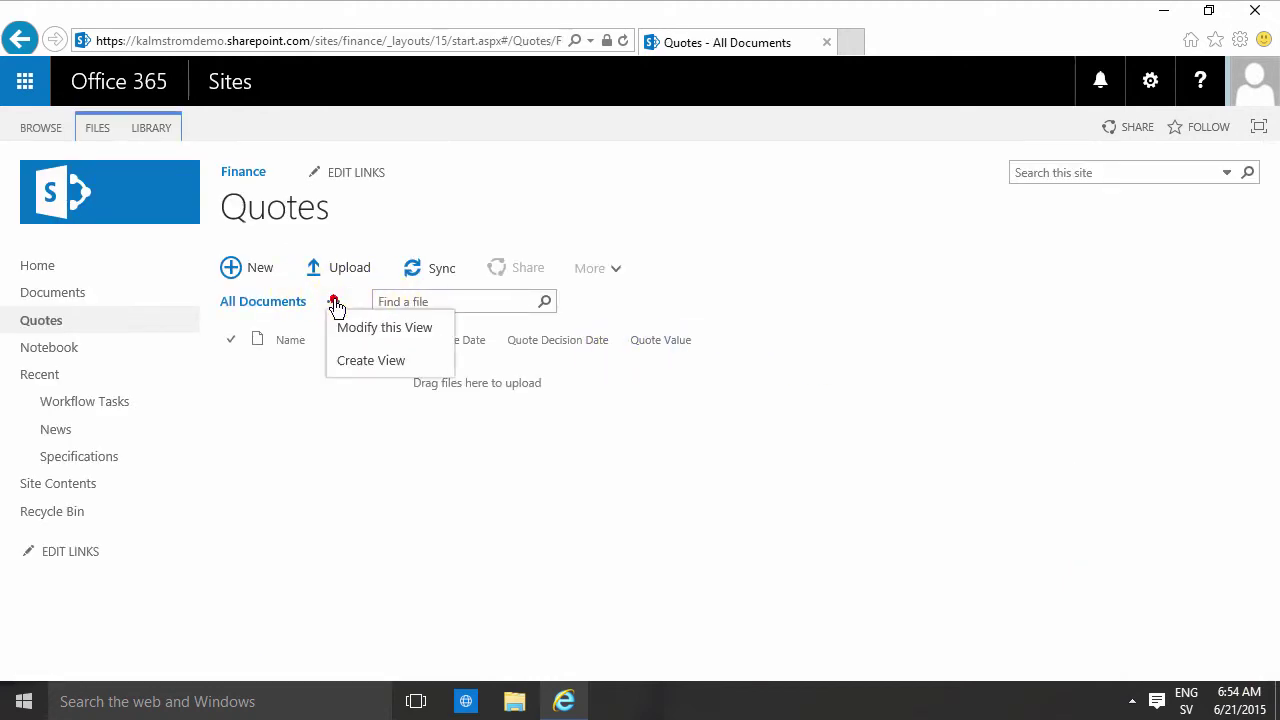
{"action": "left_click", "coordinate": [398, 360]}
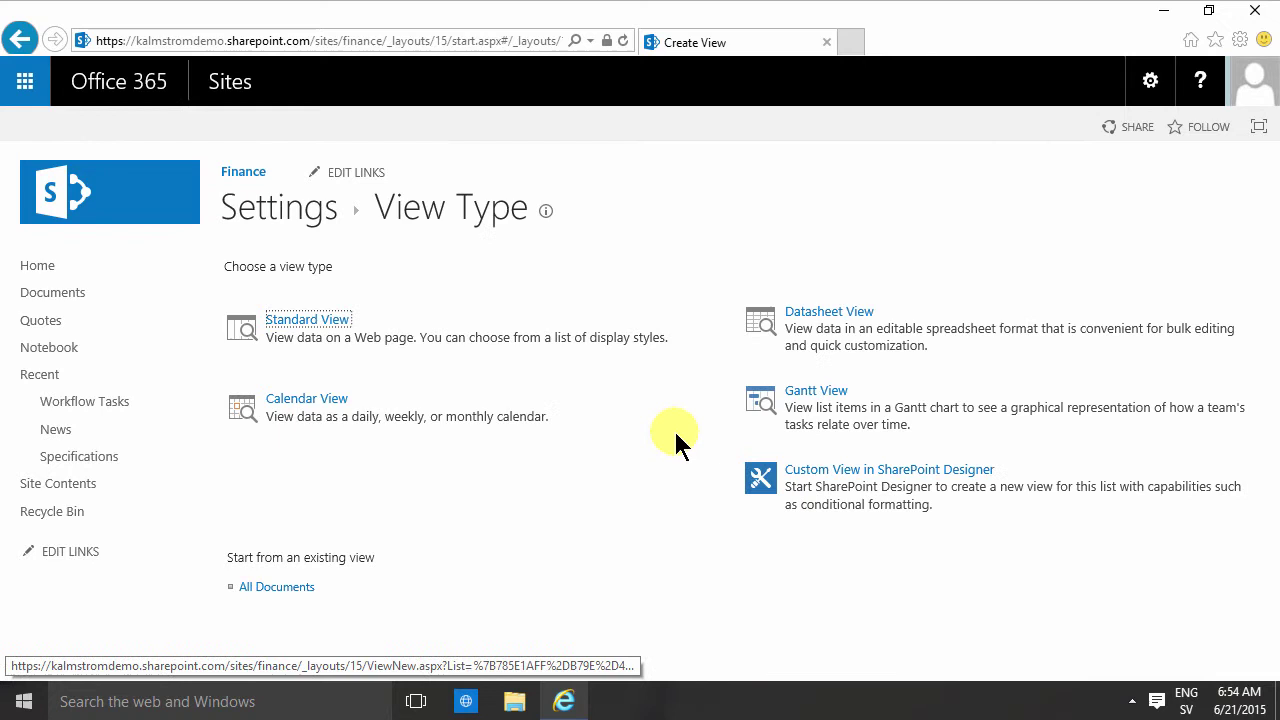
{"action": "left_click", "coordinate": [278, 591]}
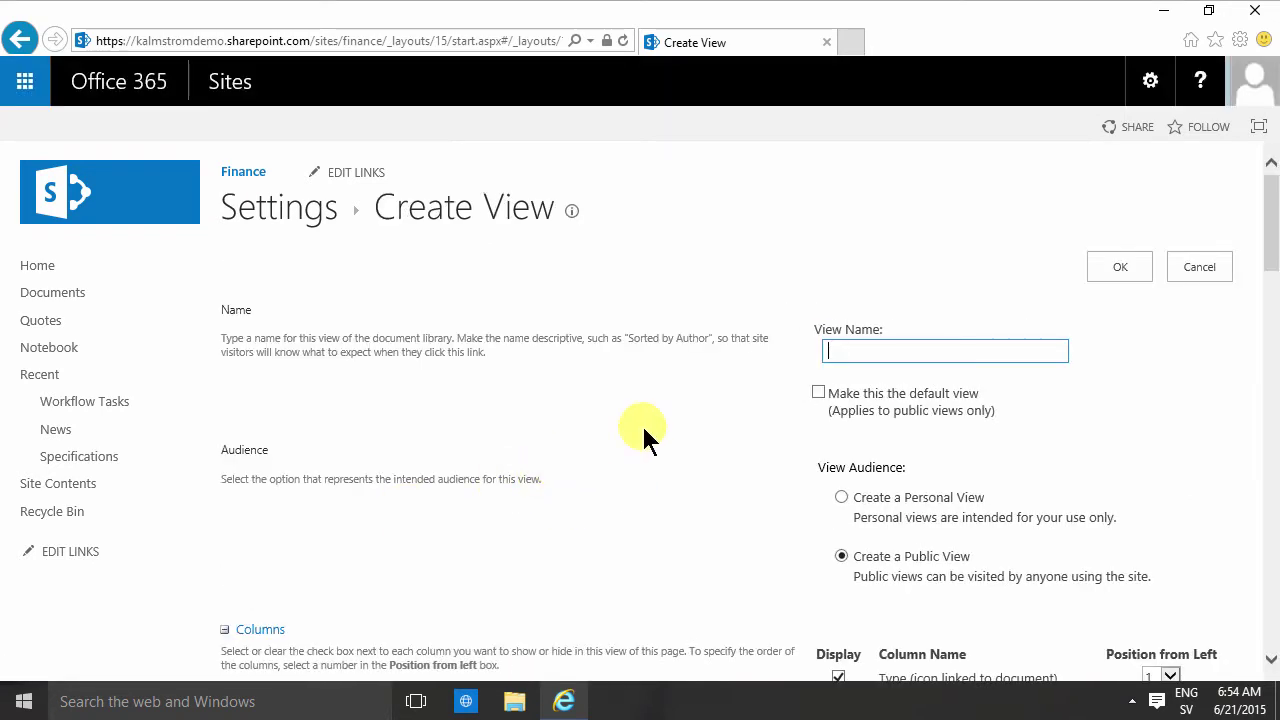
{"action": "type", "text": "Approved"}
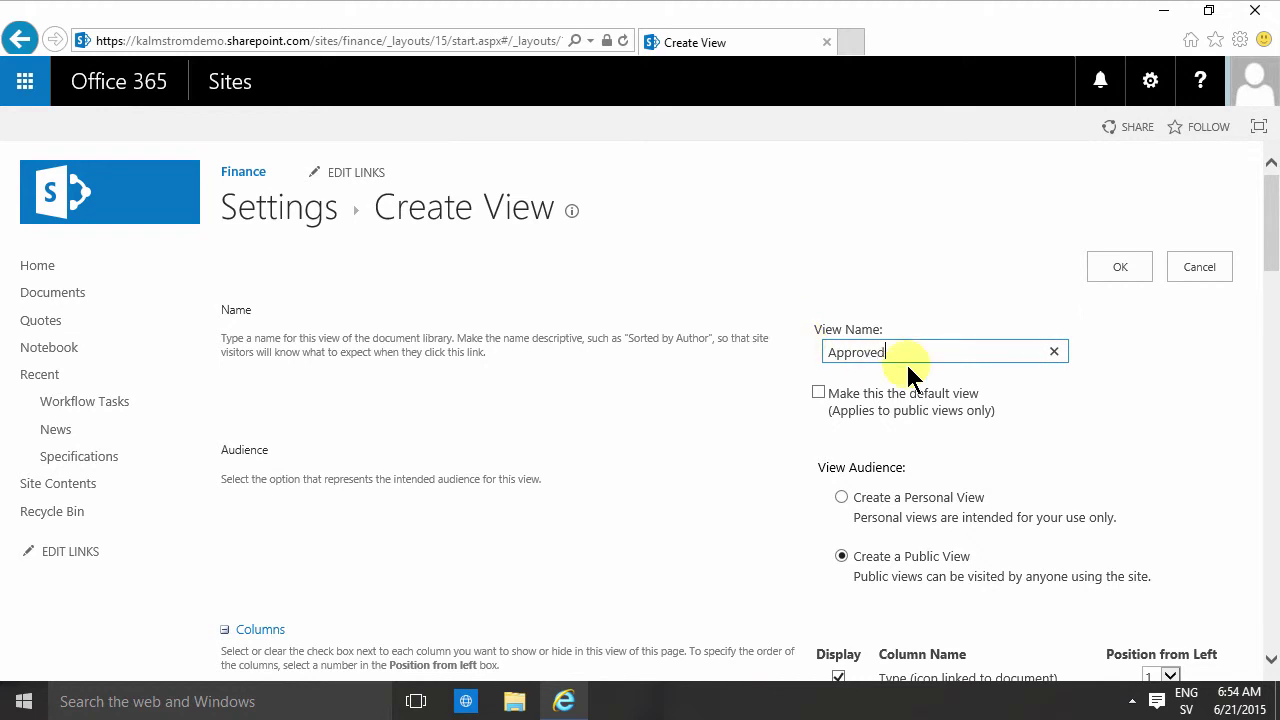
Filter the Approved view to items where Quote Approval is equal to "2. Yes" and save the view.
{"action": "scroll", "coordinate": [908, 370], "scroll_direction": "down", "scroll_amount": 6}
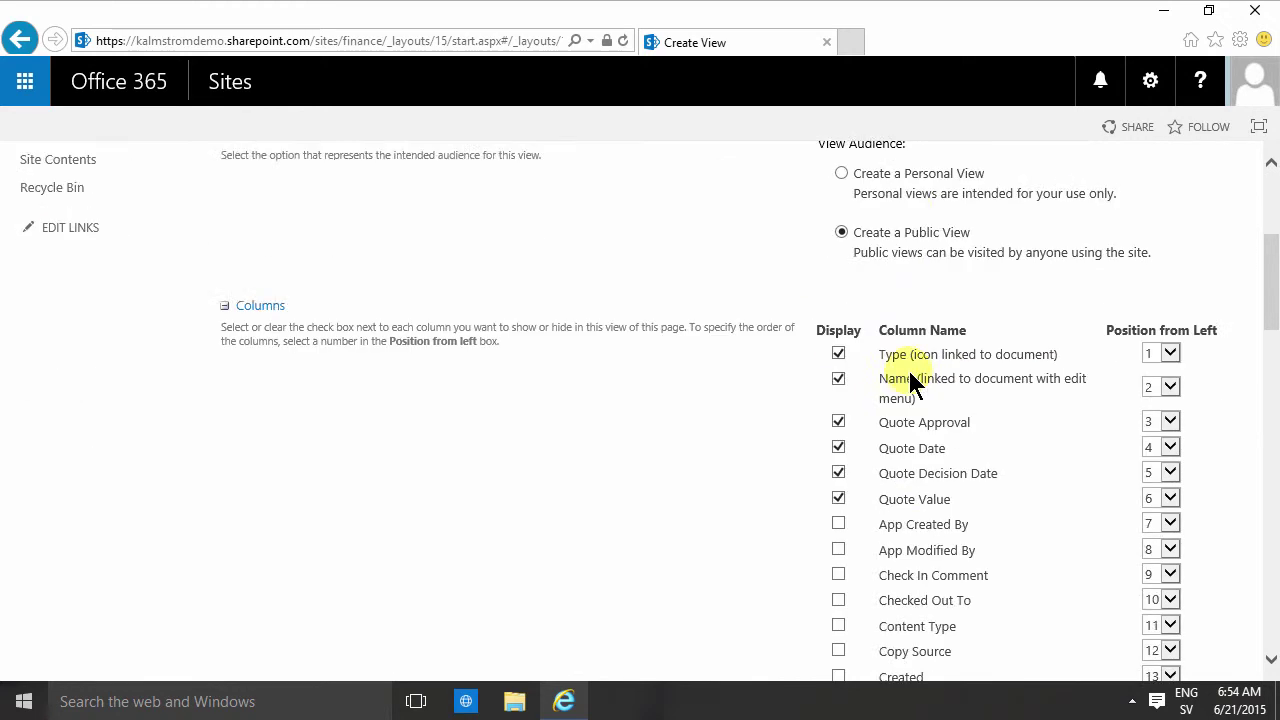
{"action": "scroll", "coordinate": [910, 385], "scroll_direction": "down", "scroll_amount": 10}
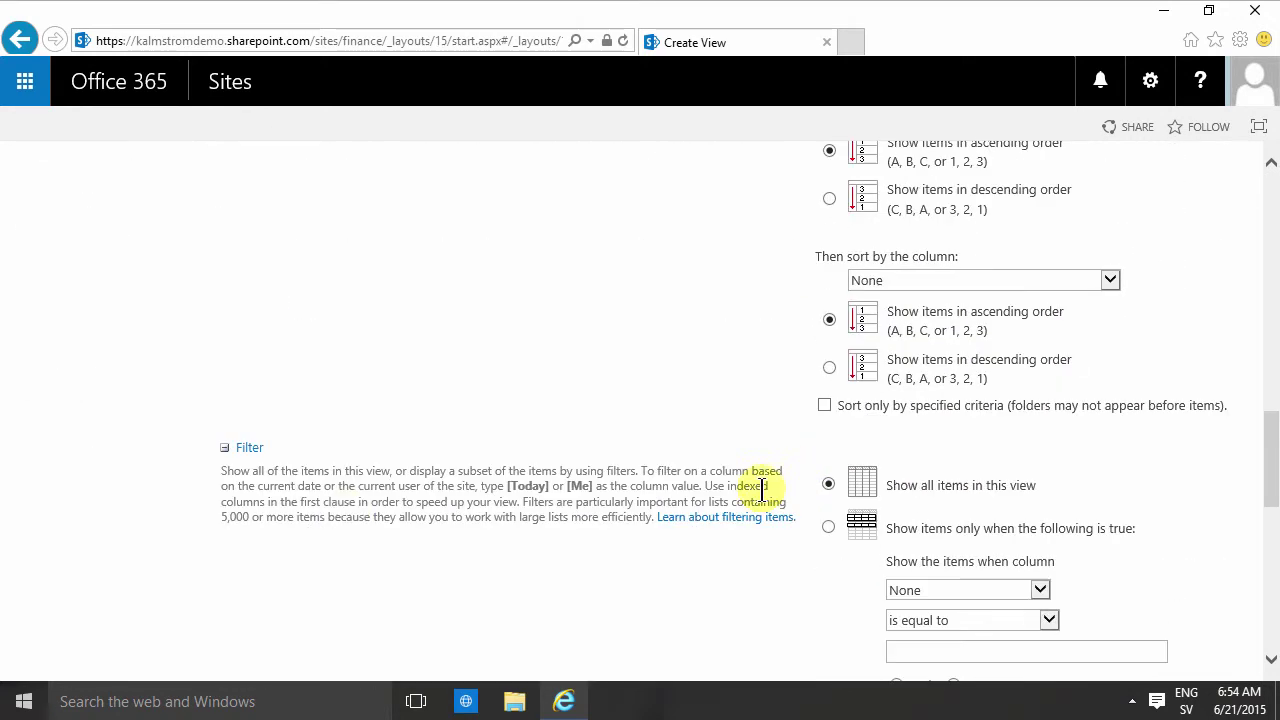
{"action": "left_click", "coordinate": [929, 588]}
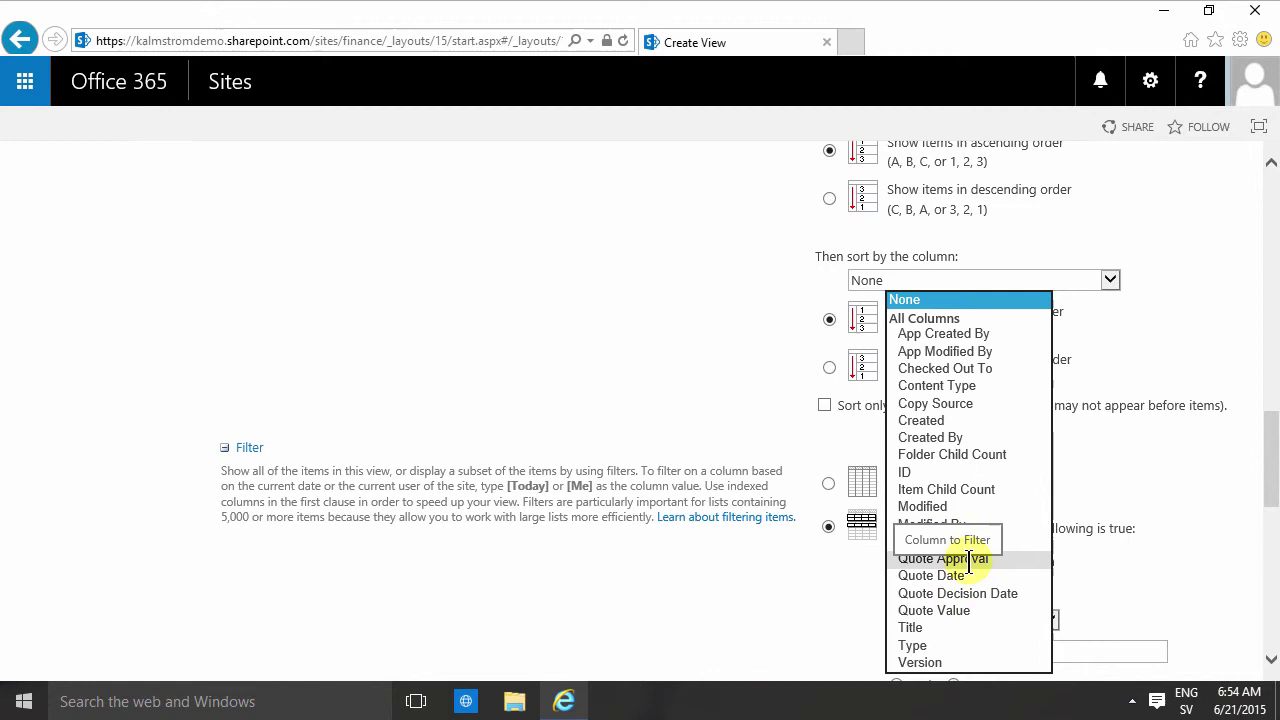
{"action": "left_click", "coordinate": [968, 558]}
{"action": "left_click", "coordinate": [937, 651]}
{"action": "type", "text": "2."}
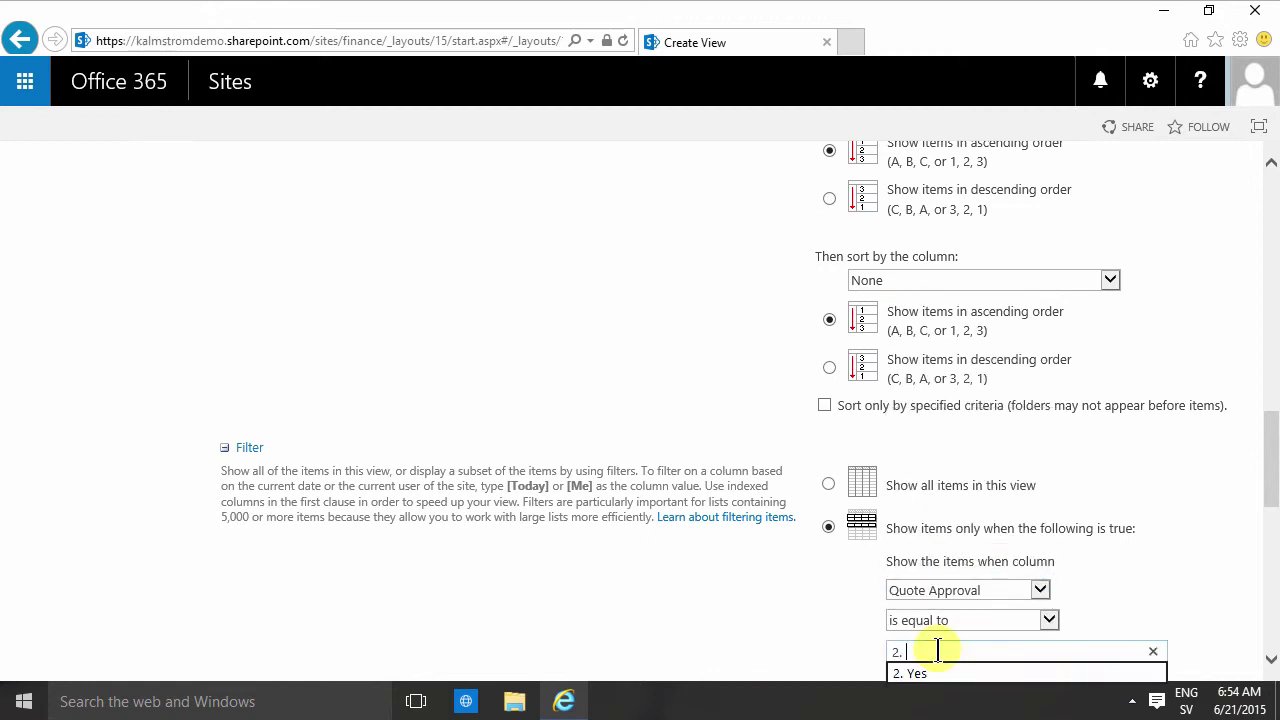
{"action": "key", "text": "Down"}
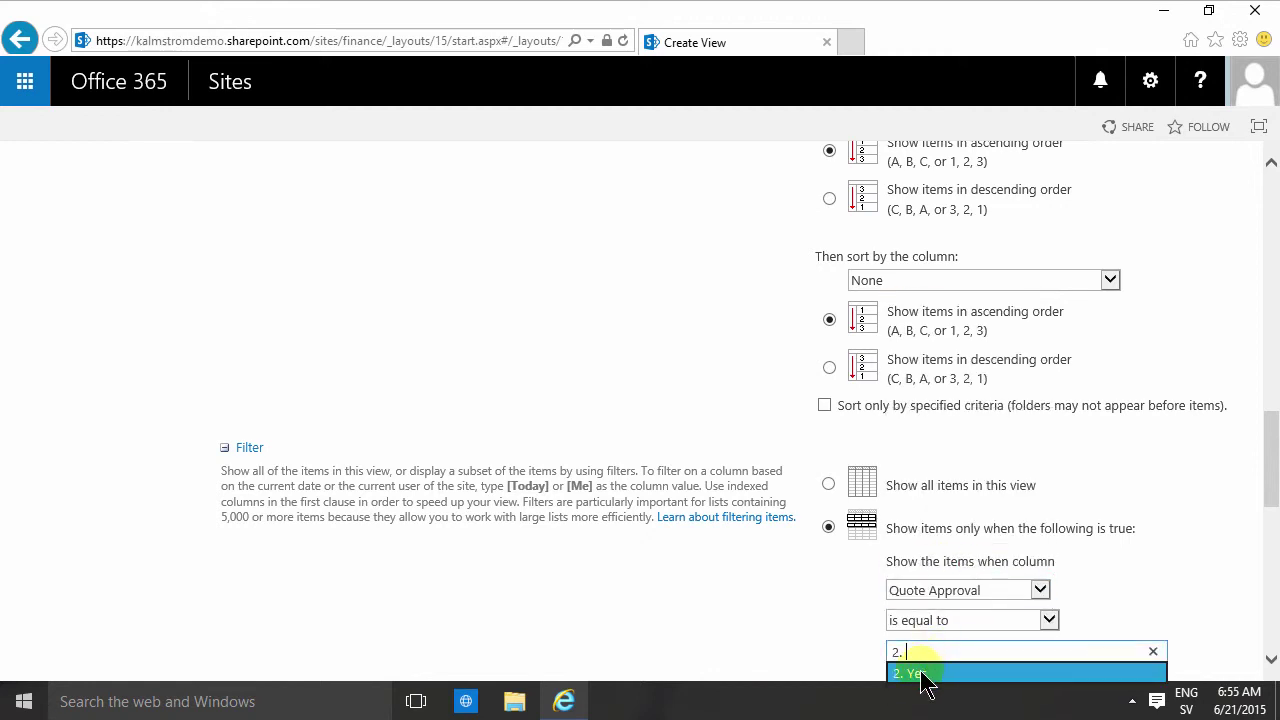
{"action": "left_click", "coordinate": [950, 673]}
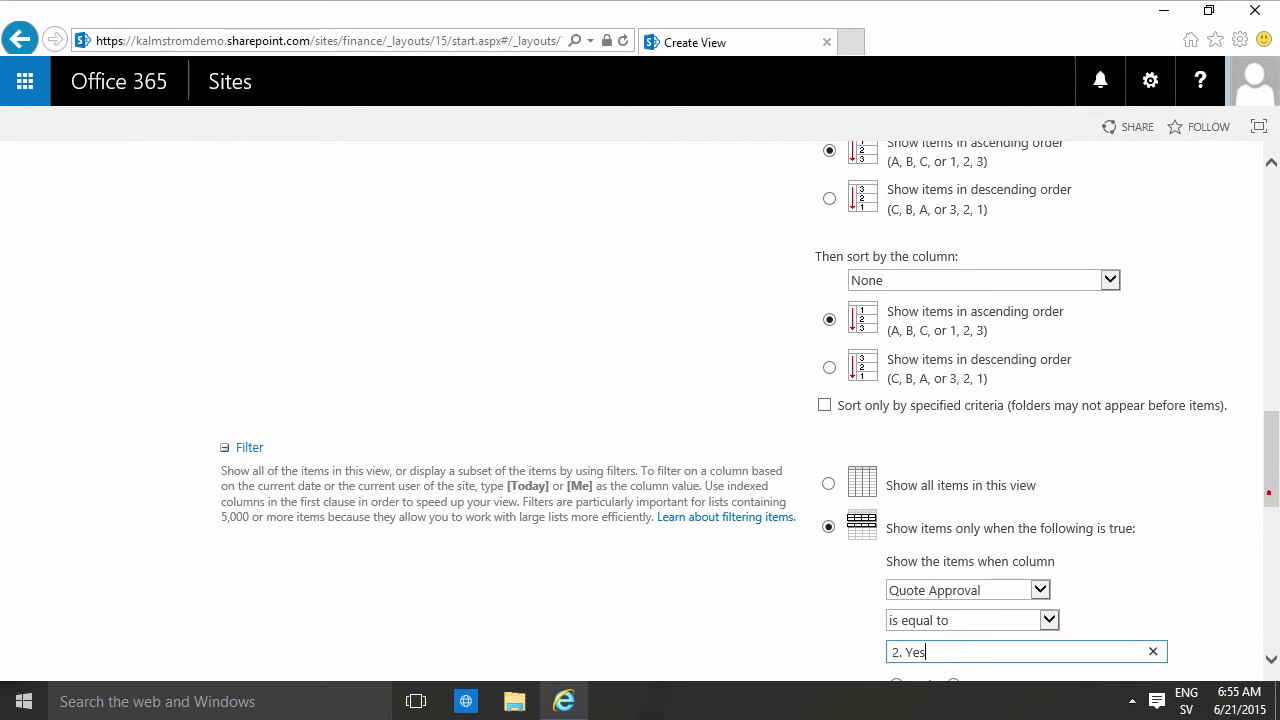
{"action": "left_click_drag", "start_coordinate": [1268, 498], "coordinate": [1268, 615]}
{"action": "scroll", "coordinate": [1126, 600], "scroll_direction": "down", "scroll_amount": 1}
{"action": "left_click", "coordinate": [1120, 574]}
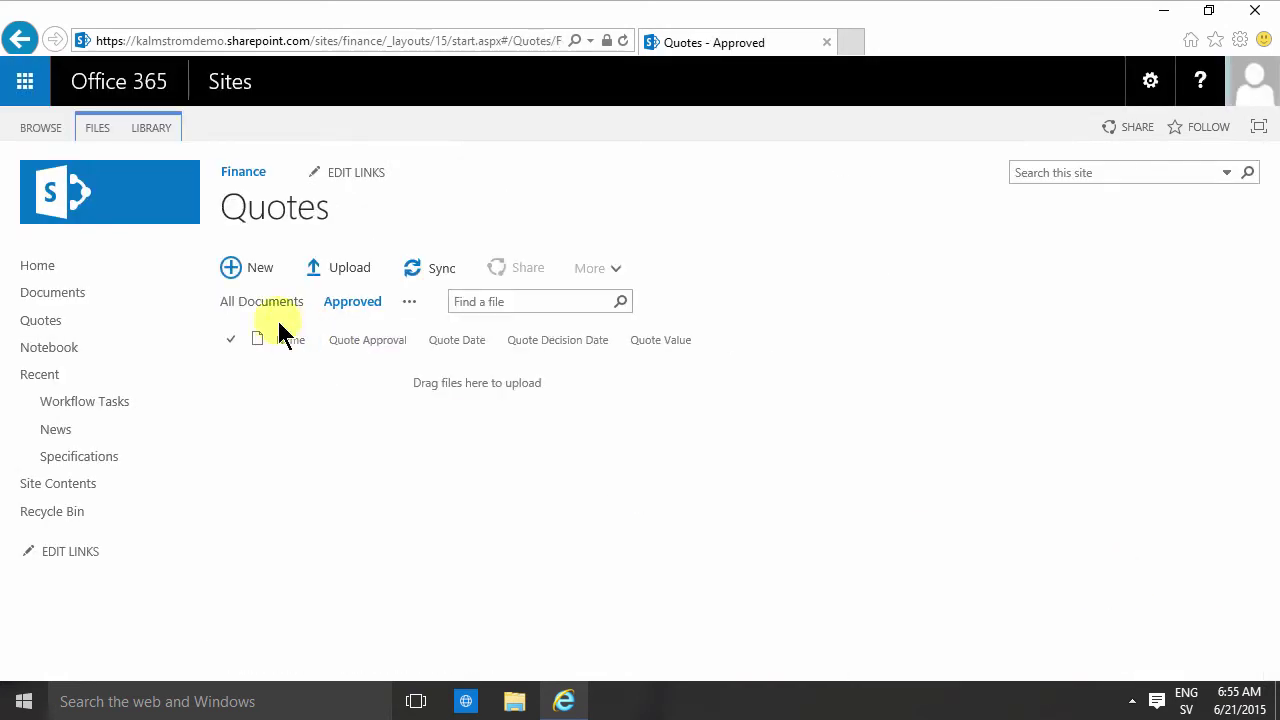
Create a new document from the Contoso Quote template in the Quotes library and allow it to open in Word.
{"action": "left_click", "coordinate": [255, 268]}
{"action": "left_click", "coordinate": [405, 305]}
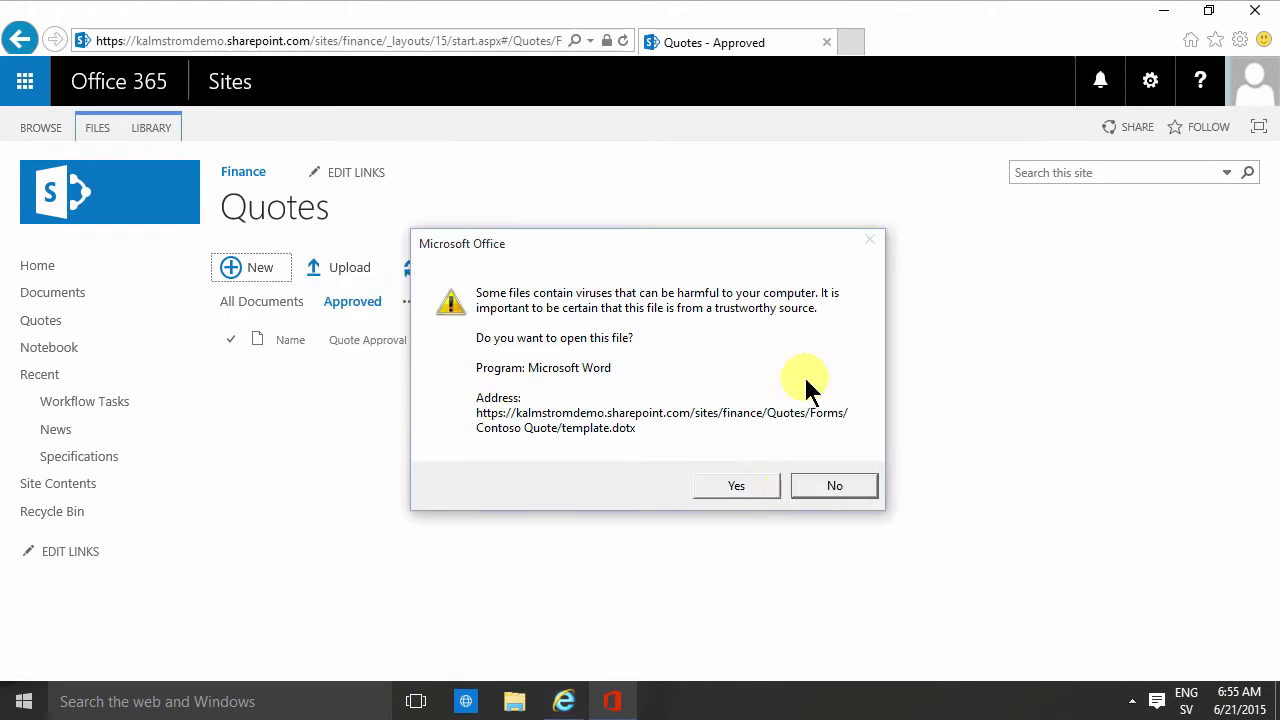
{"action": "left_click", "coordinate": [745, 487]}
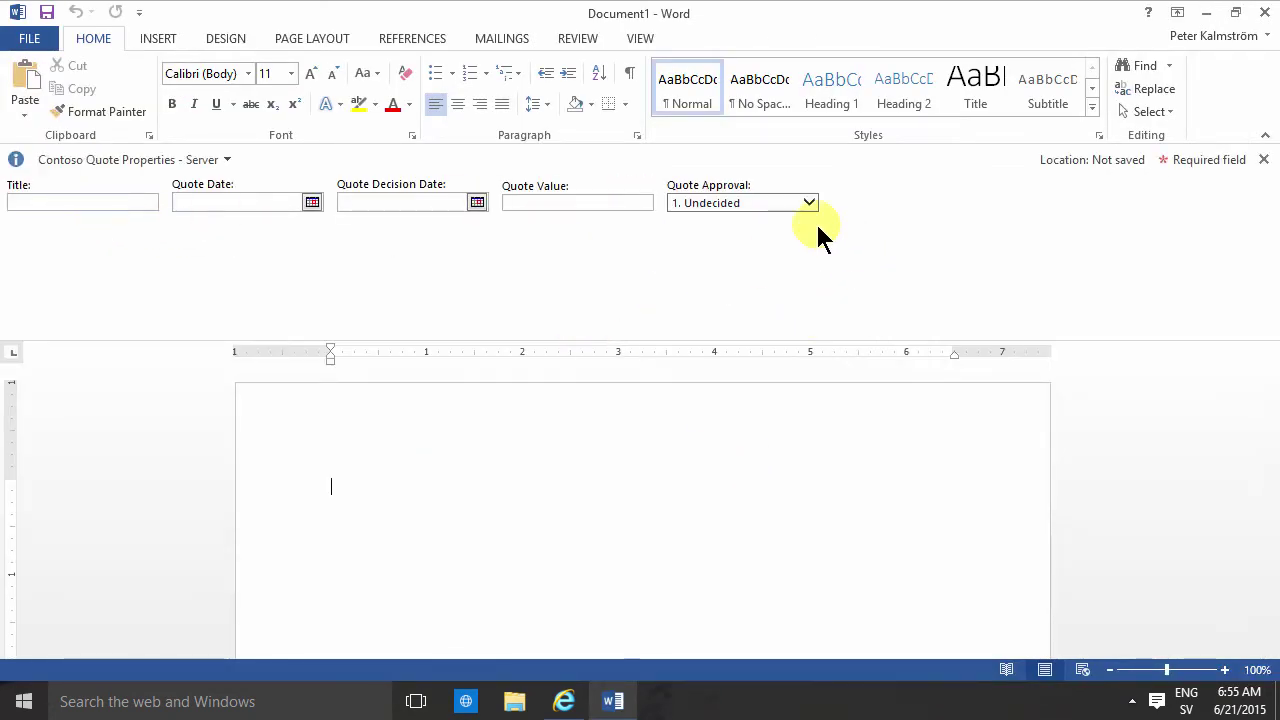
Keep Quote Approval at "1. Undecided", and set the Quote Date to 6/28/2015 and the Quote Decision Date to 6/23/2015.
{"action": "left_click", "coordinate": [786, 202]}
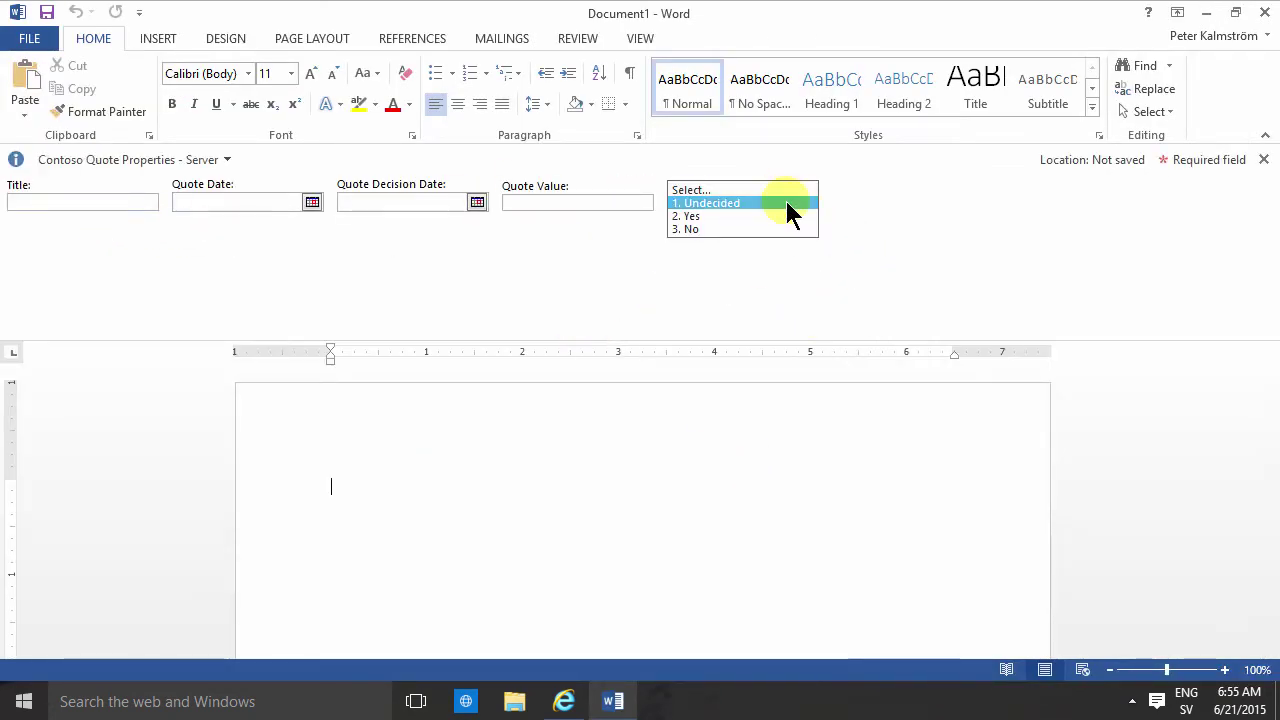
{"action": "left_click", "coordinate": [706, 203]}
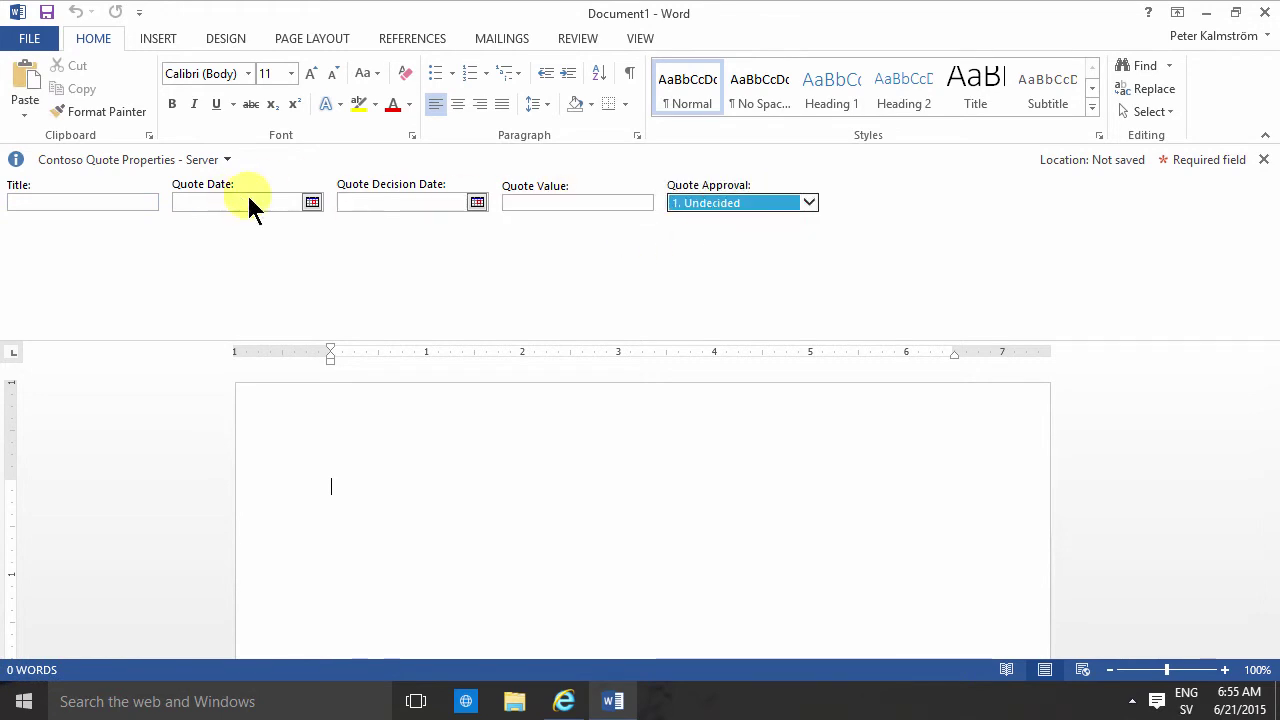
{"action": "left_click", "coordinate": [311, 202]}
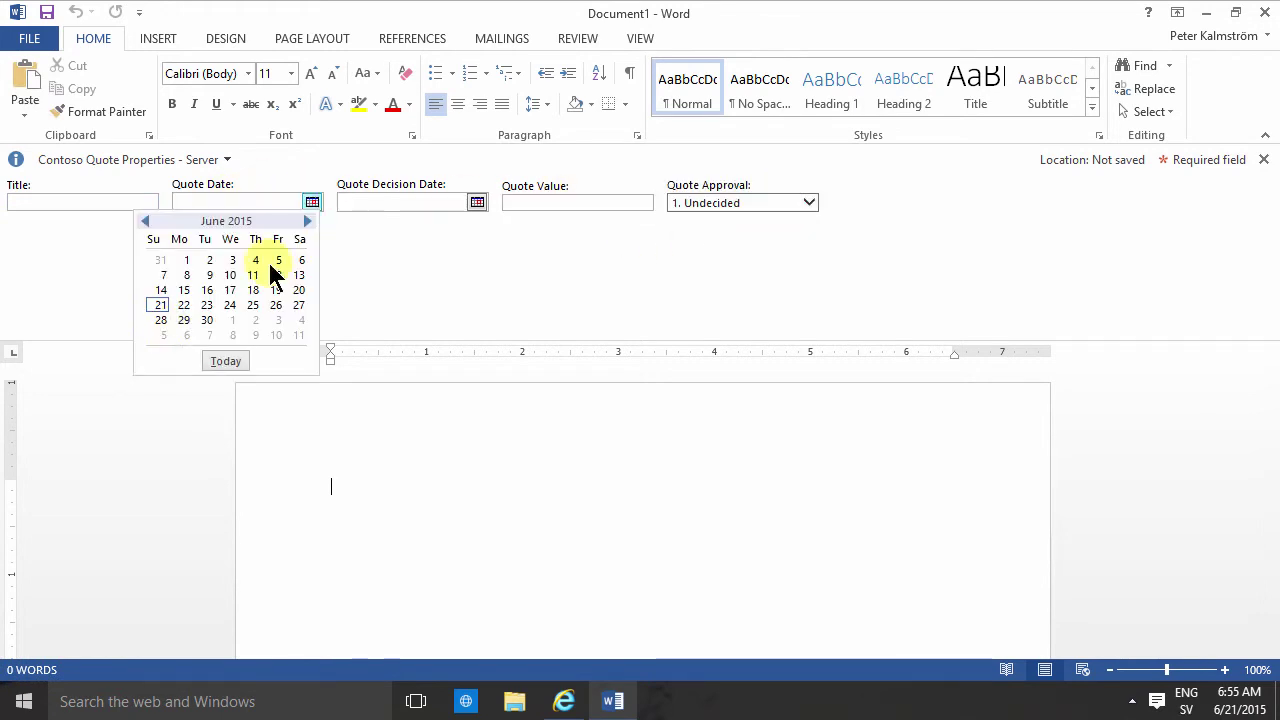
{"action": "left_click", "coordinate": [165, 321]}
{"action": "left_click", "coordinate": [478, 203]}
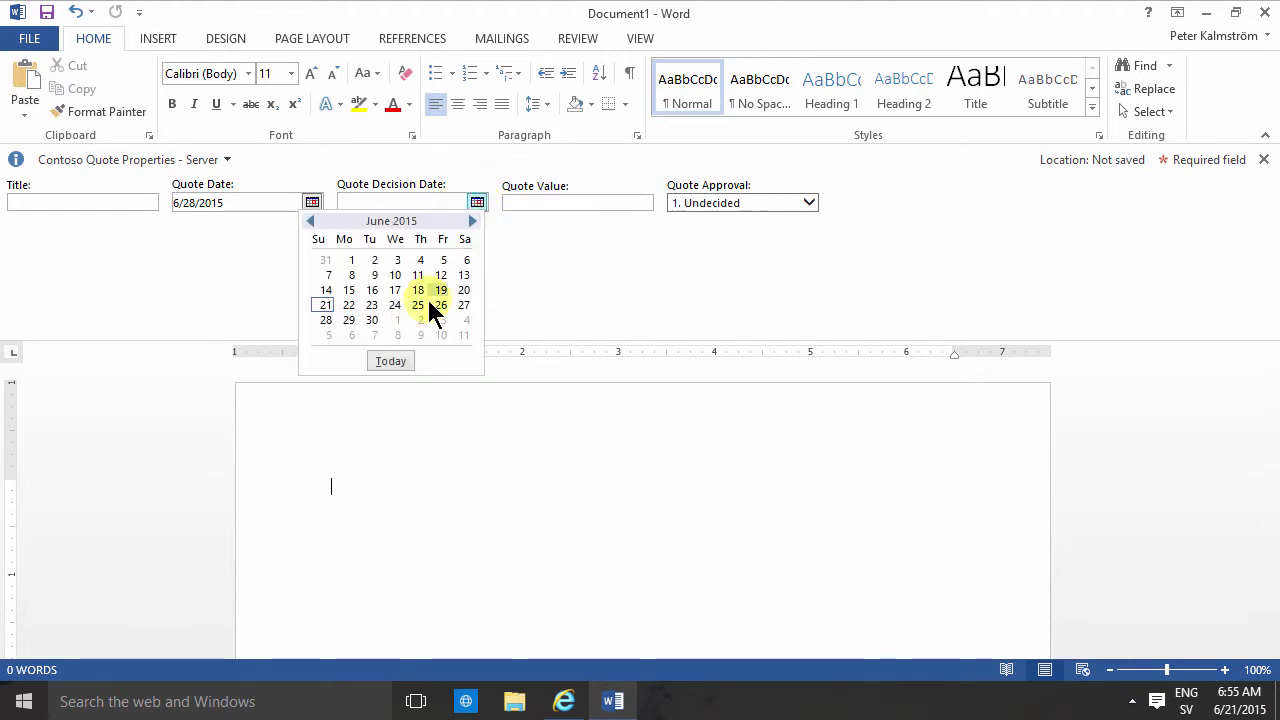
{"action": "left_click", "coordinate": [372, 307]}
{"action": "left_click", "coordinate": [125, 204]}
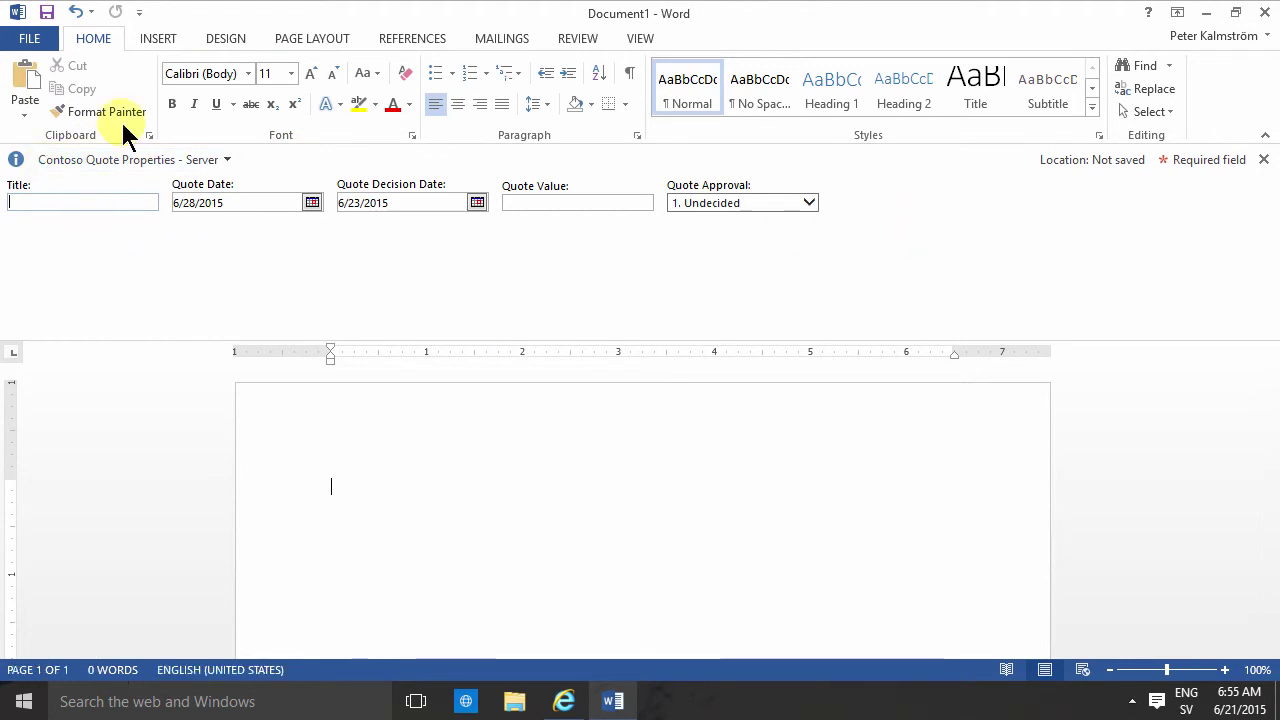
Show the document properties panel above the document and set the Quote Value to 10000.
{"action": "left_click", "coordinate": [32, 40]}
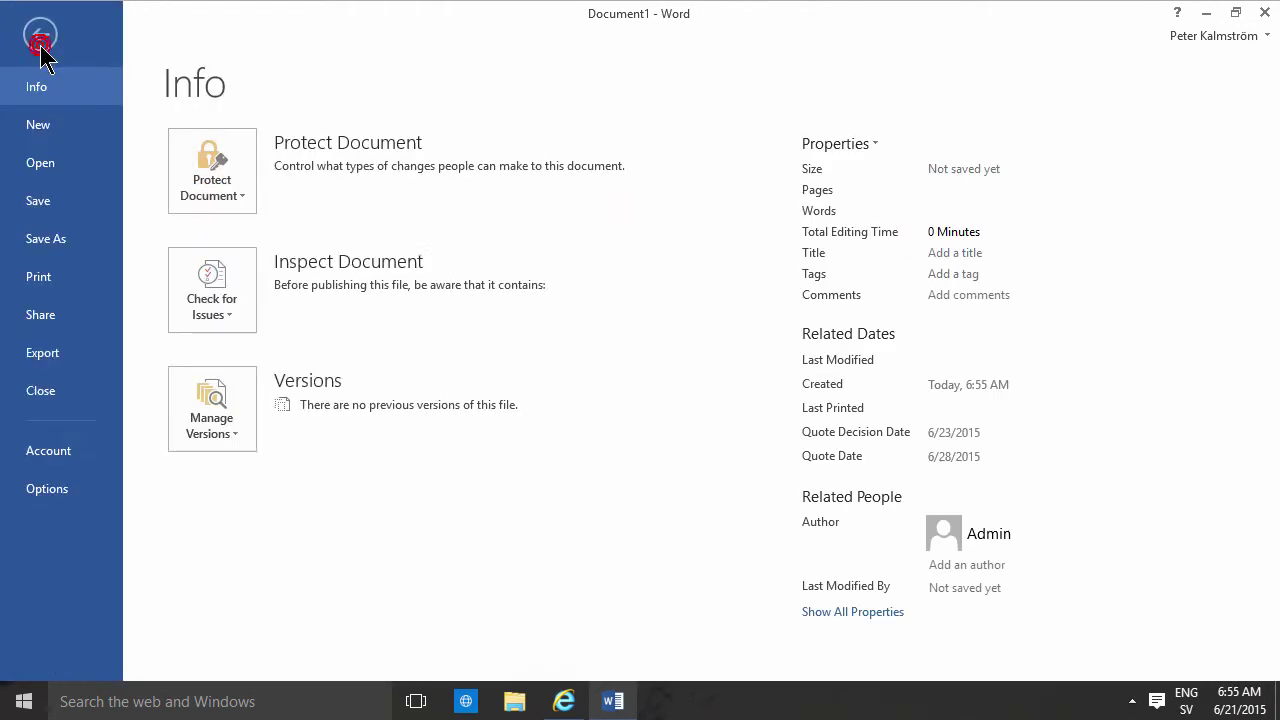
{"action": "left_click", "coordinate": [860, 143]}
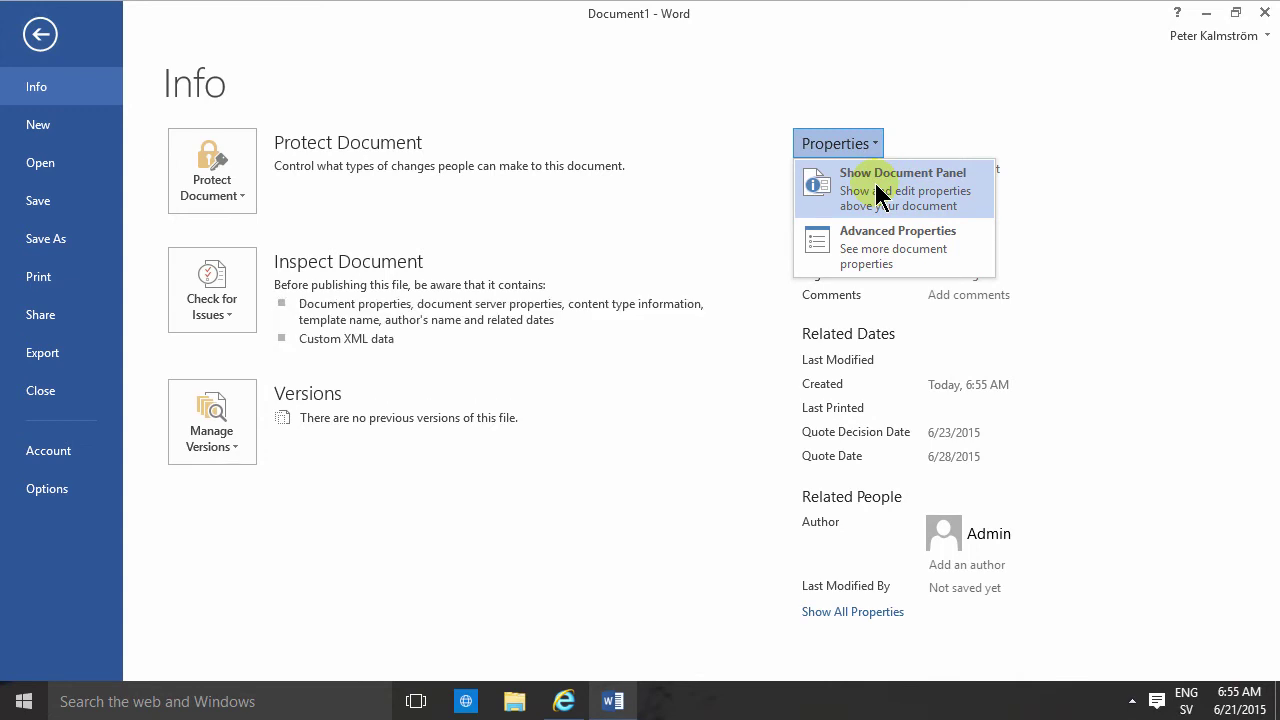
{"action": "left_click", "coordinate": [878, 194]}
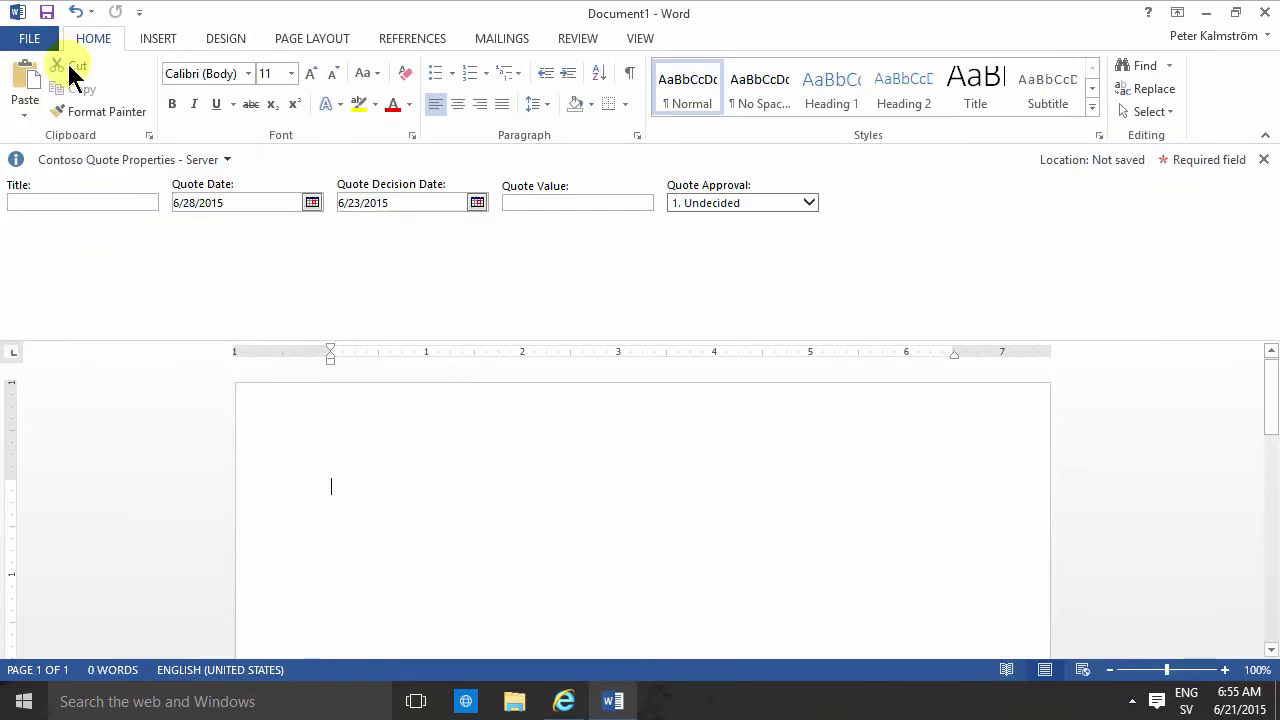
{"action": "left_click", "coordinate": [555, 202]}
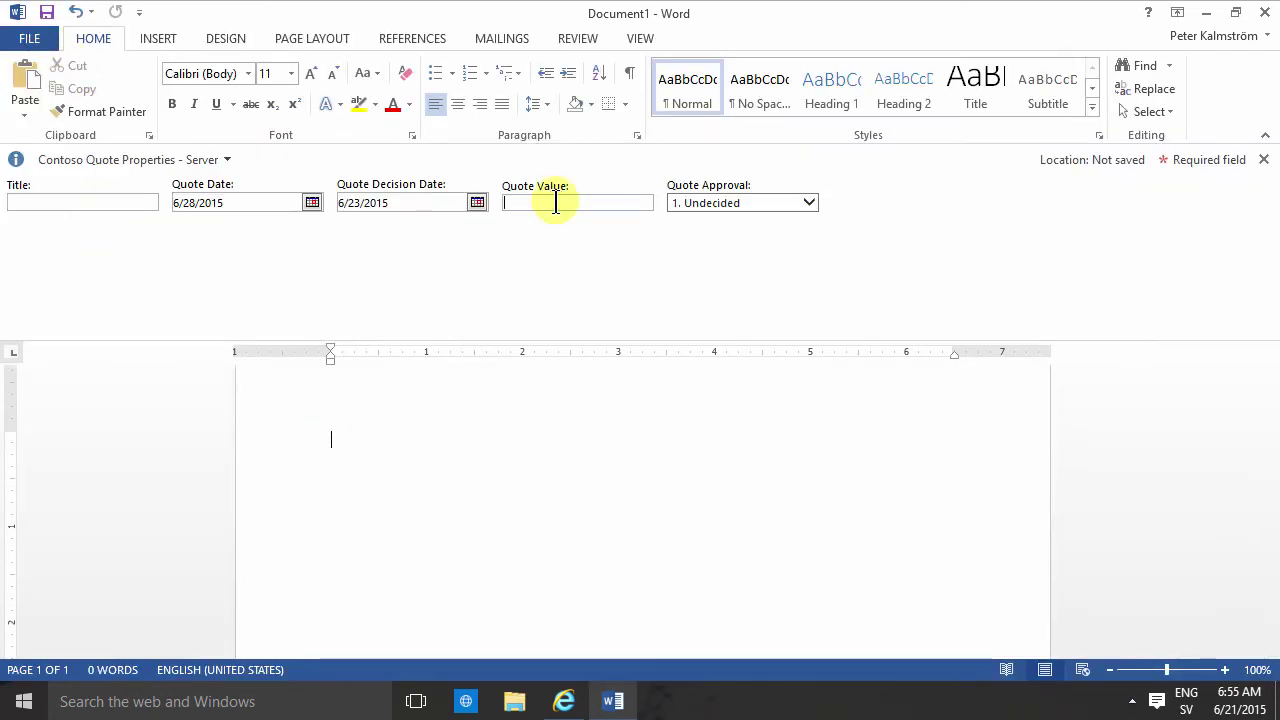
{"action": "type", "text": "10000"}
Fill the document body with sample text generated by =rand() followed by placeholder text from =lorem().
{"action": "left_click", "coordinate": [486, 408]}
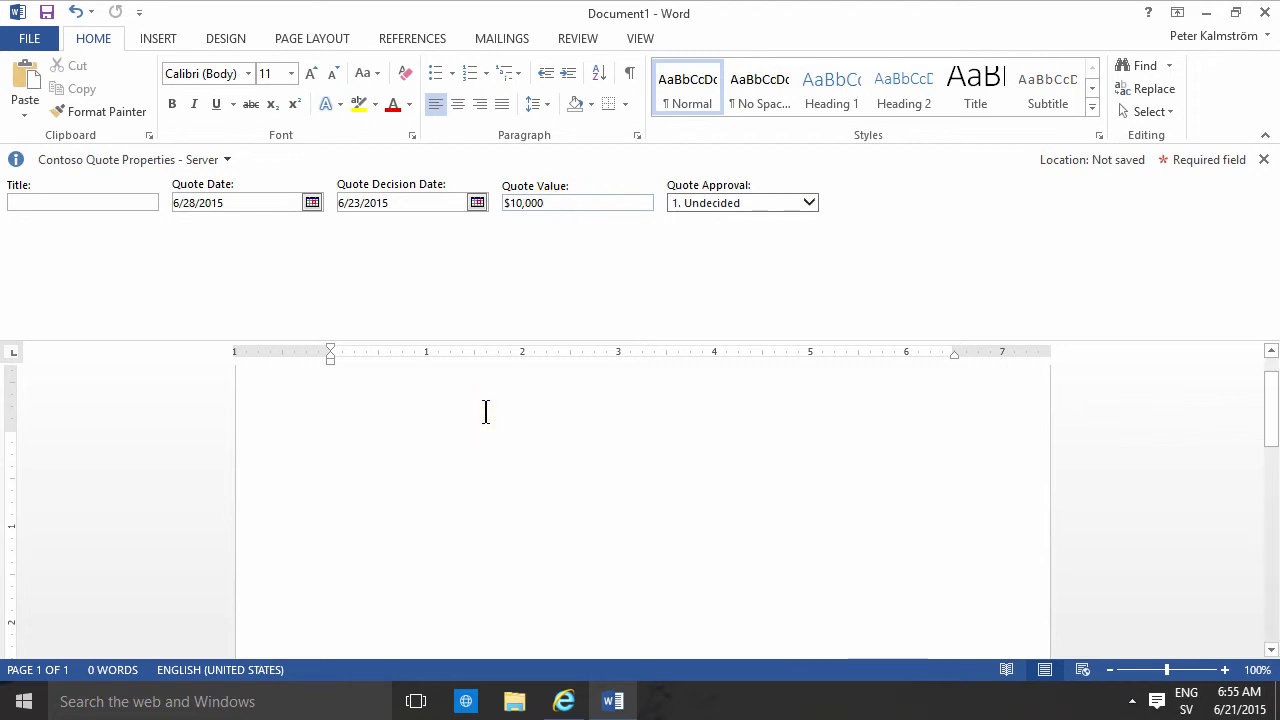
{"action": "type", "text": "=r"}
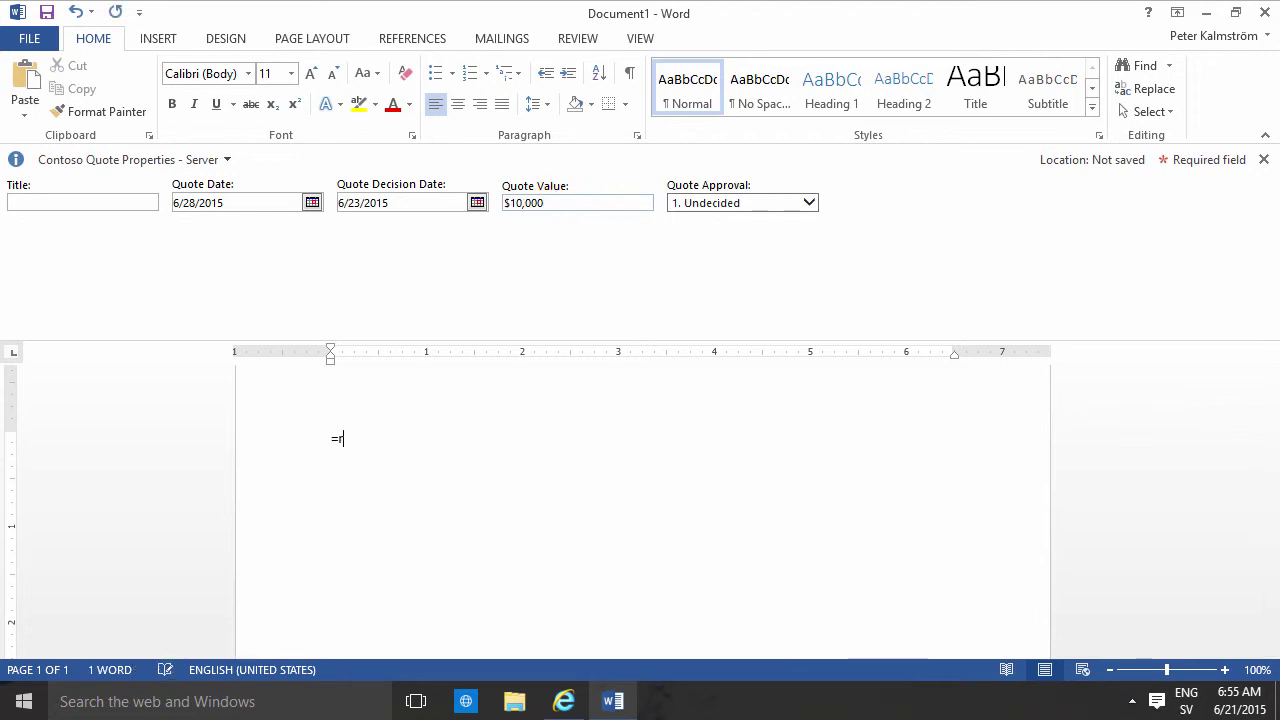
{"action": "type", "text": "and()"}
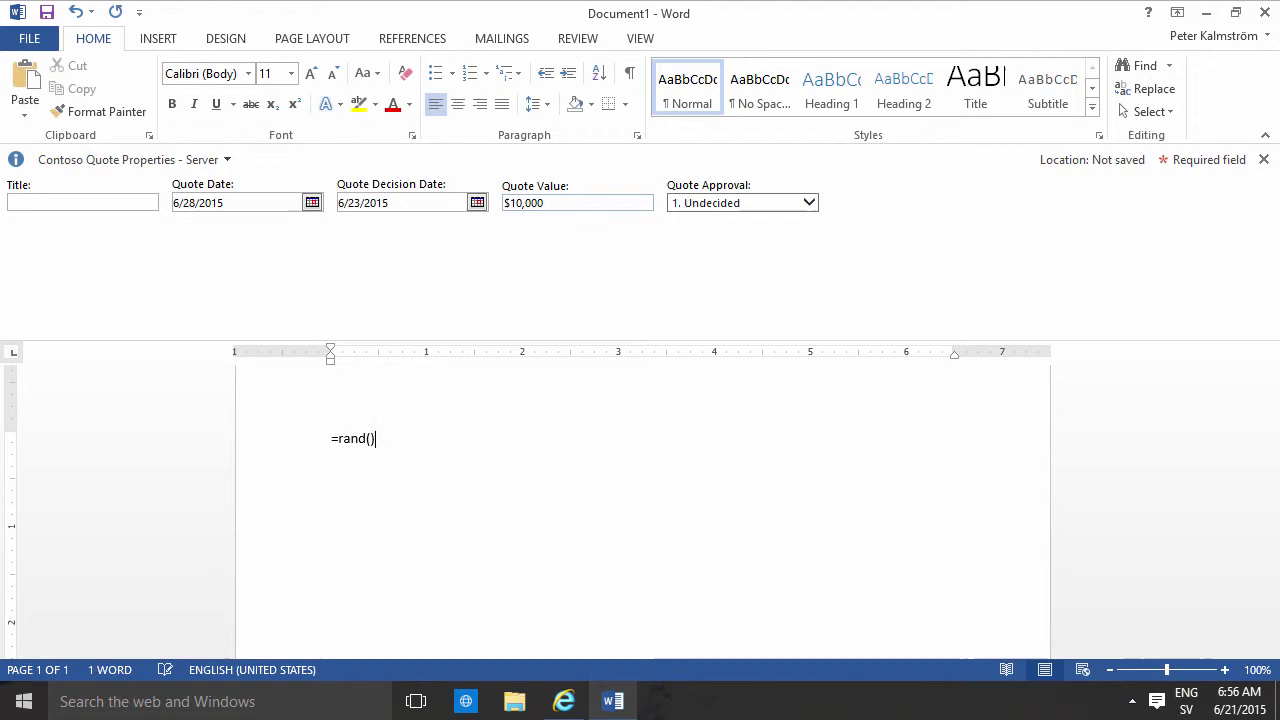
{"action": "key", "text": "Return"}
{"action": "type", "text": "=lor"}
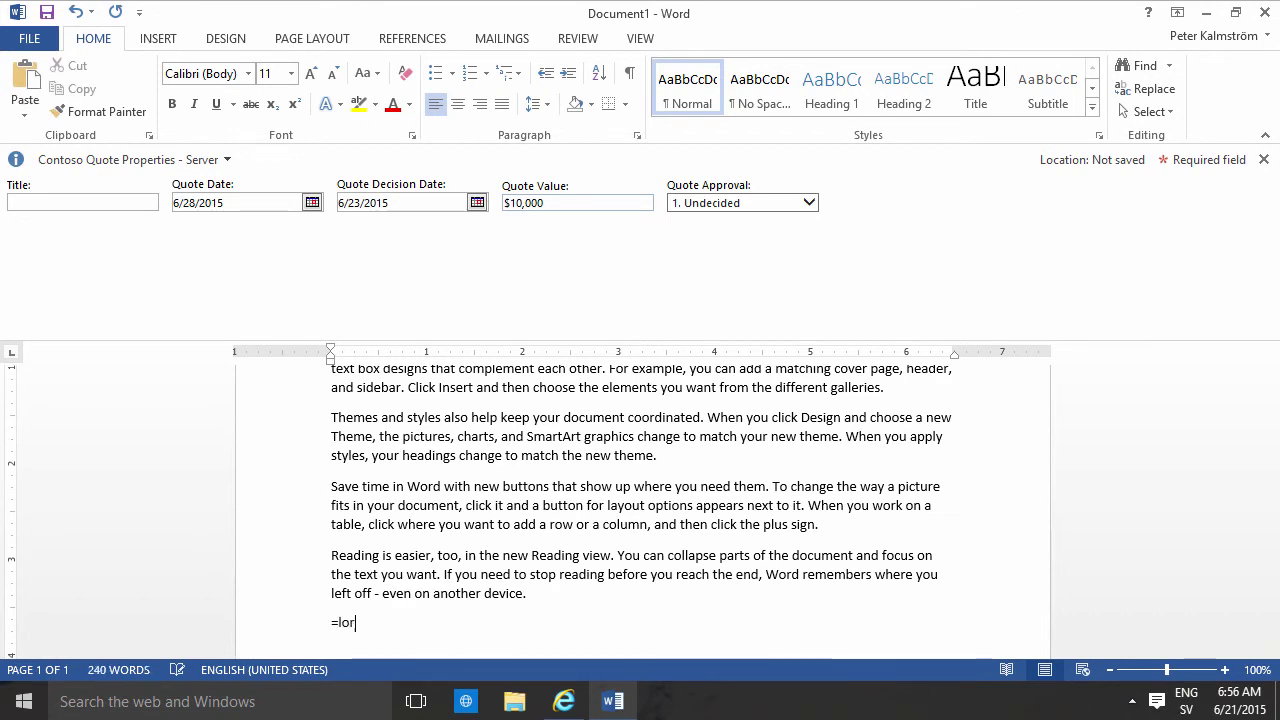
{"action": "type", "text": "em()"}
{"action": "key", "text": "Return"}
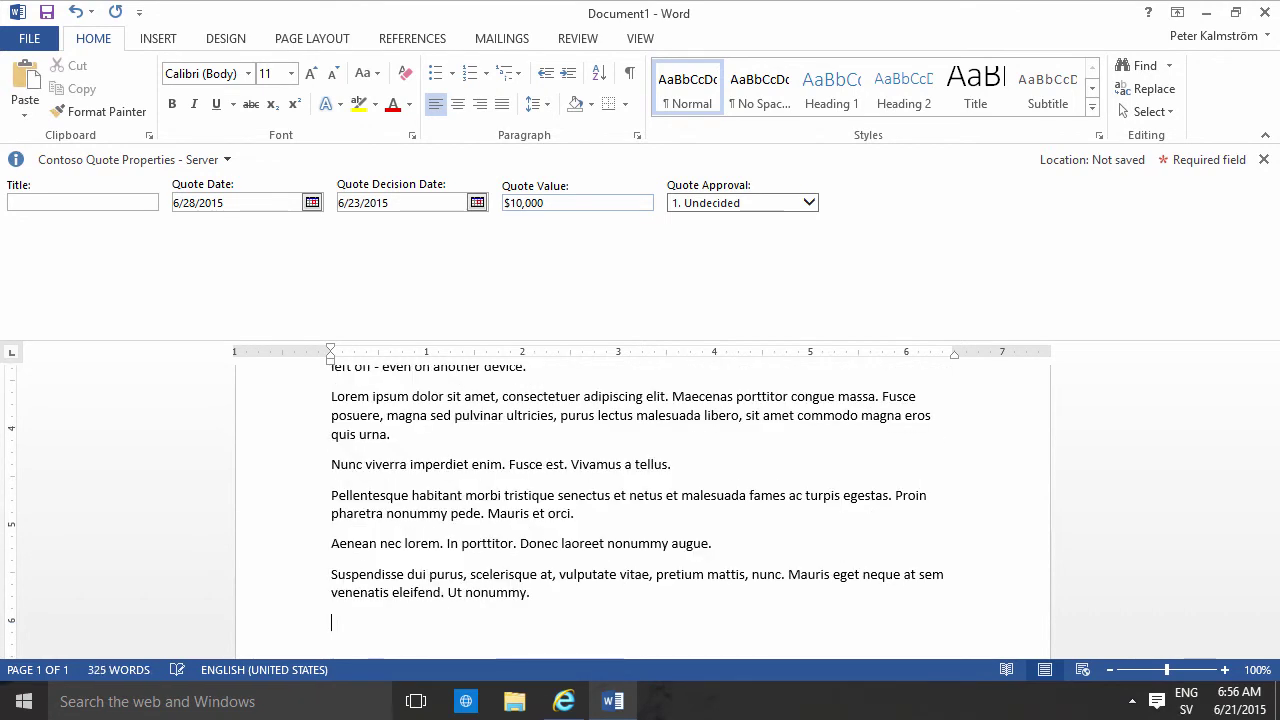
{"action": "scroll", "coordinate": [478, 455], "scroll_direction": "up", "scroll_amount": 3}
{"action": "scroll", "coordinate": [478, 455], "scroll_direction": "up", "scroll_amount": 2}
{"action": "scroll", "coordinate": [480, 449], "scroll_direction": "down", "scroll_amount": 4}
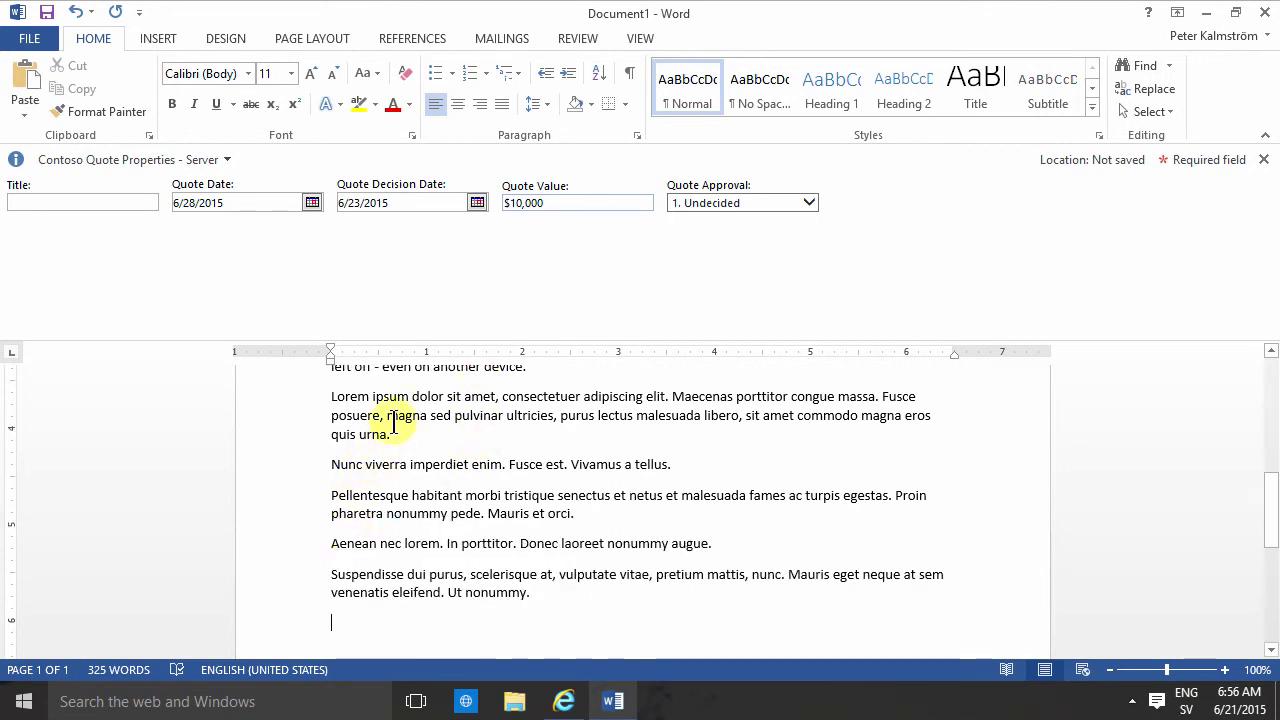
{"action": "scroll", "coordinate": [375, 420], "scroll_direction": "up", "scroll_amount": 1}
{"action": "scroll", "coordinate": [392, 444], "scroll_direction": "down", "scroll_amount": 2}
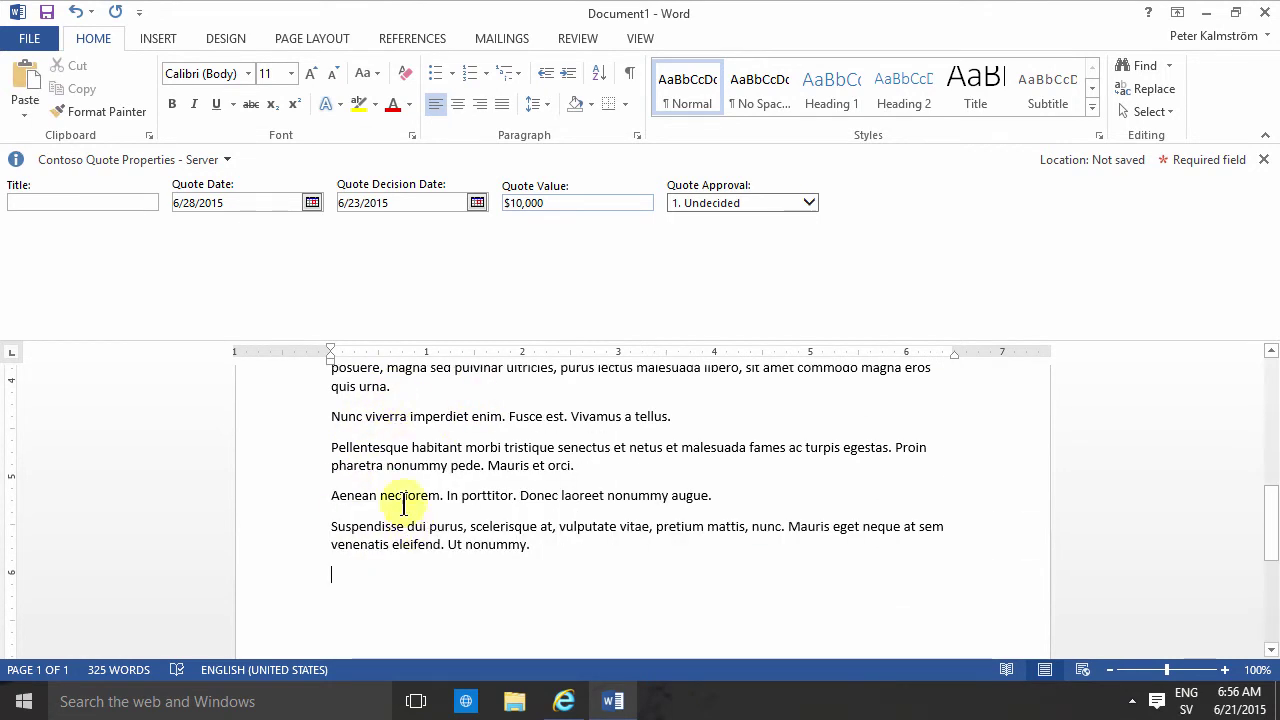
Close the document and save it to the Quotes library as a Word document named Quote 1.
{"action": "left_click", "coordinate": [29, 42]}
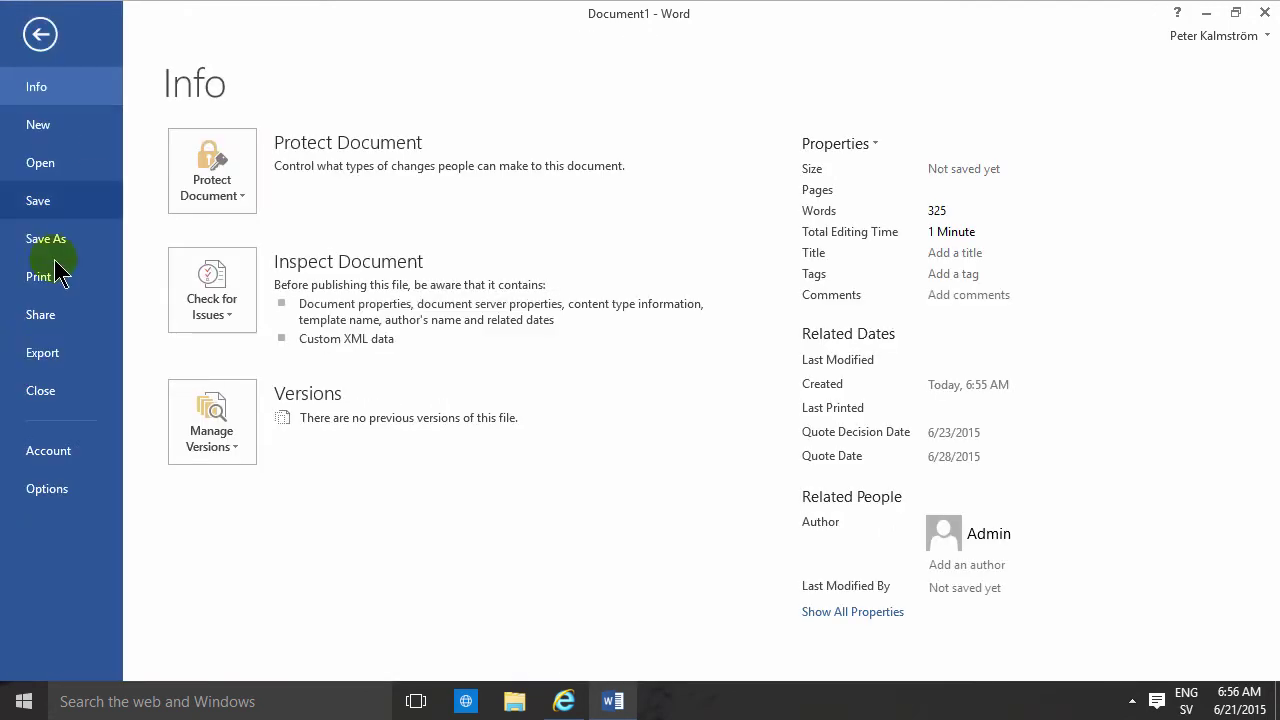
{"action": "left_click", "coordinate": [103, 396]}
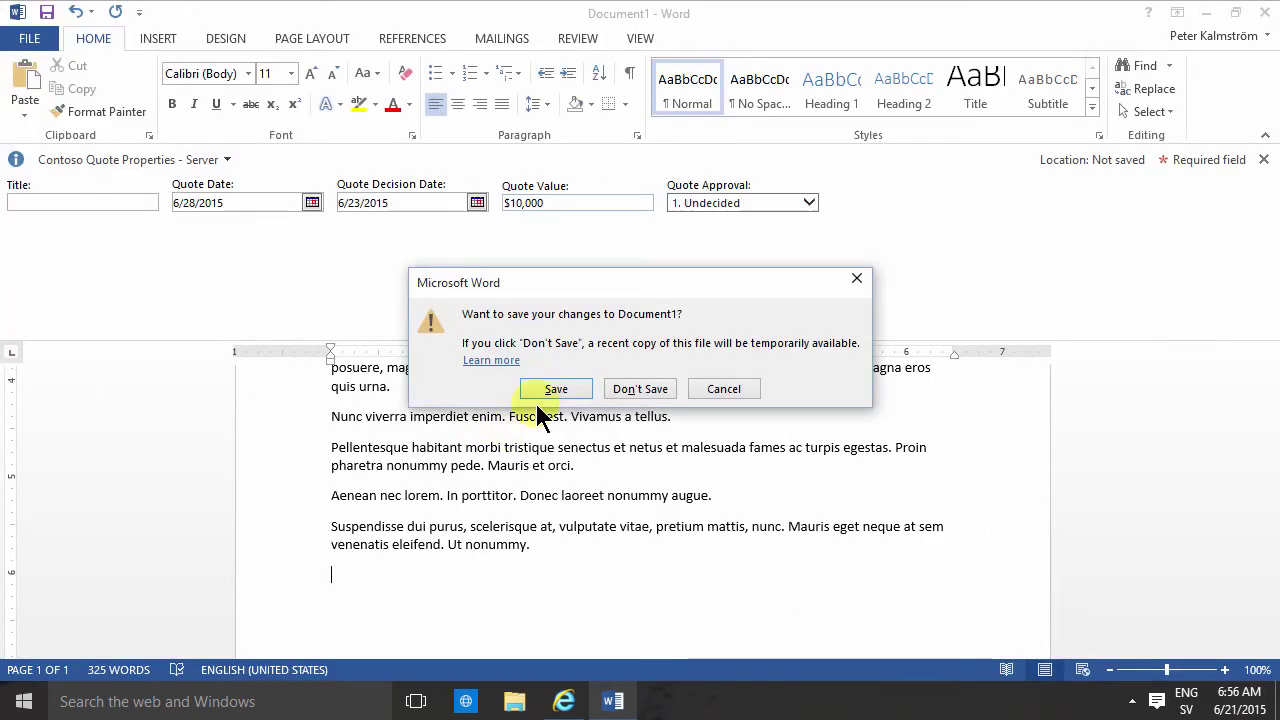
{"action": "left_click", "coordinate": [561, 390]}
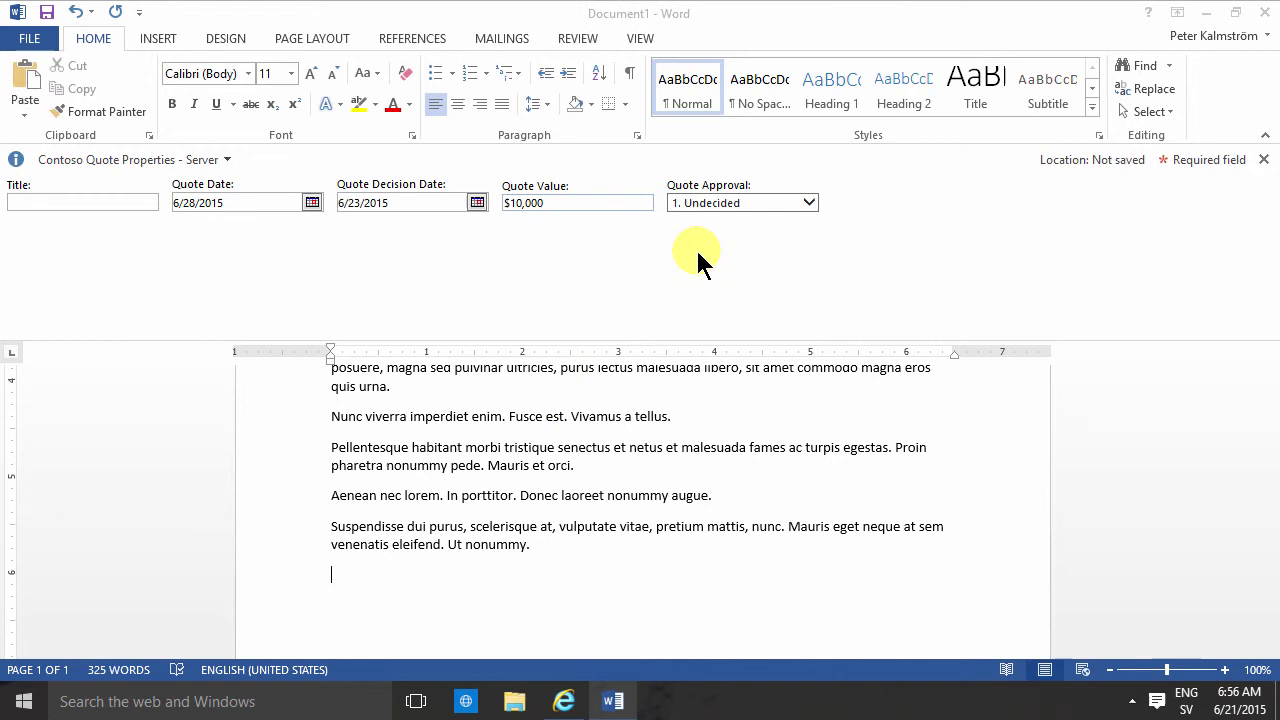
{"action": "type", "text": "Q"}
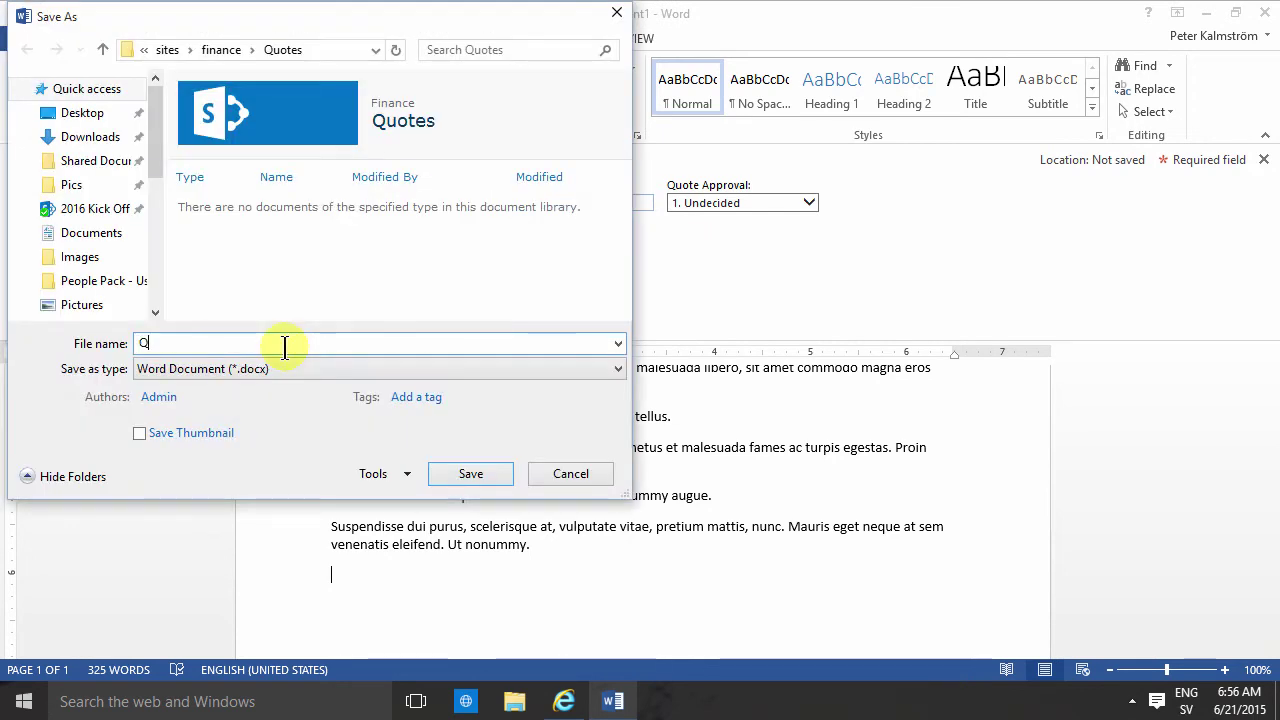
{"action": "type", "text": "uote 1"}
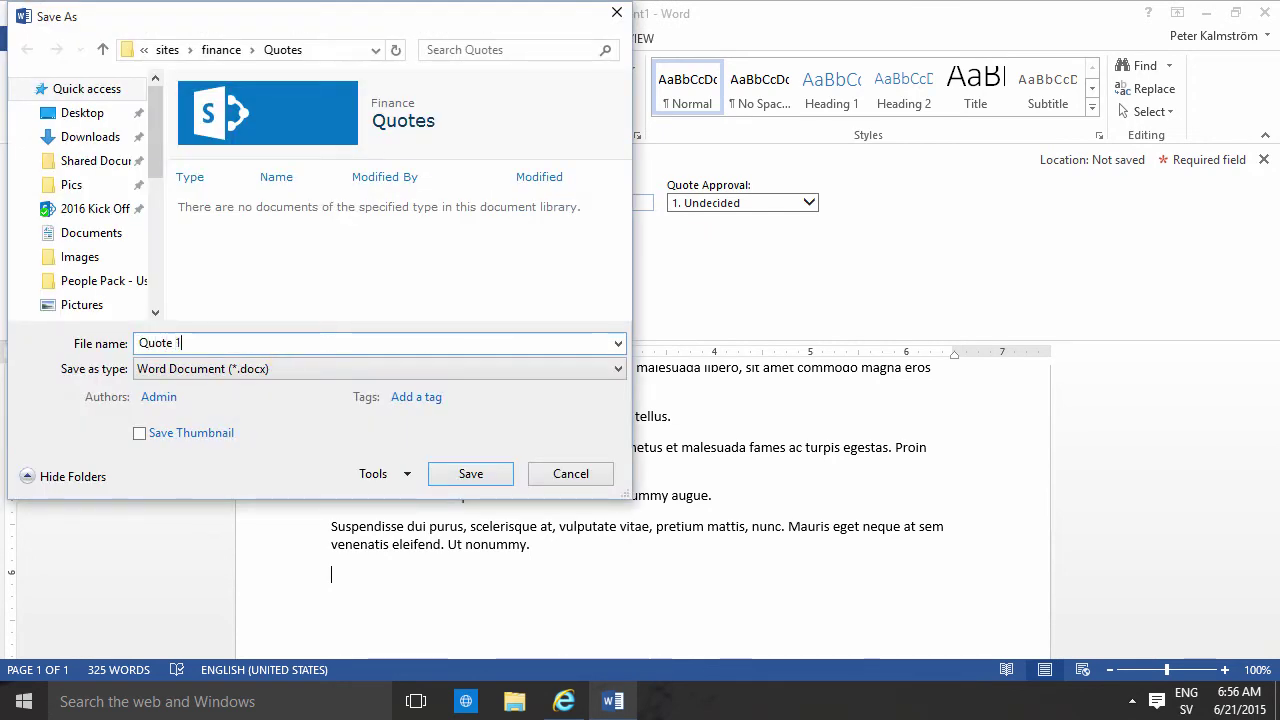
{"action": "left_click", "coordinate": [474, 480]}
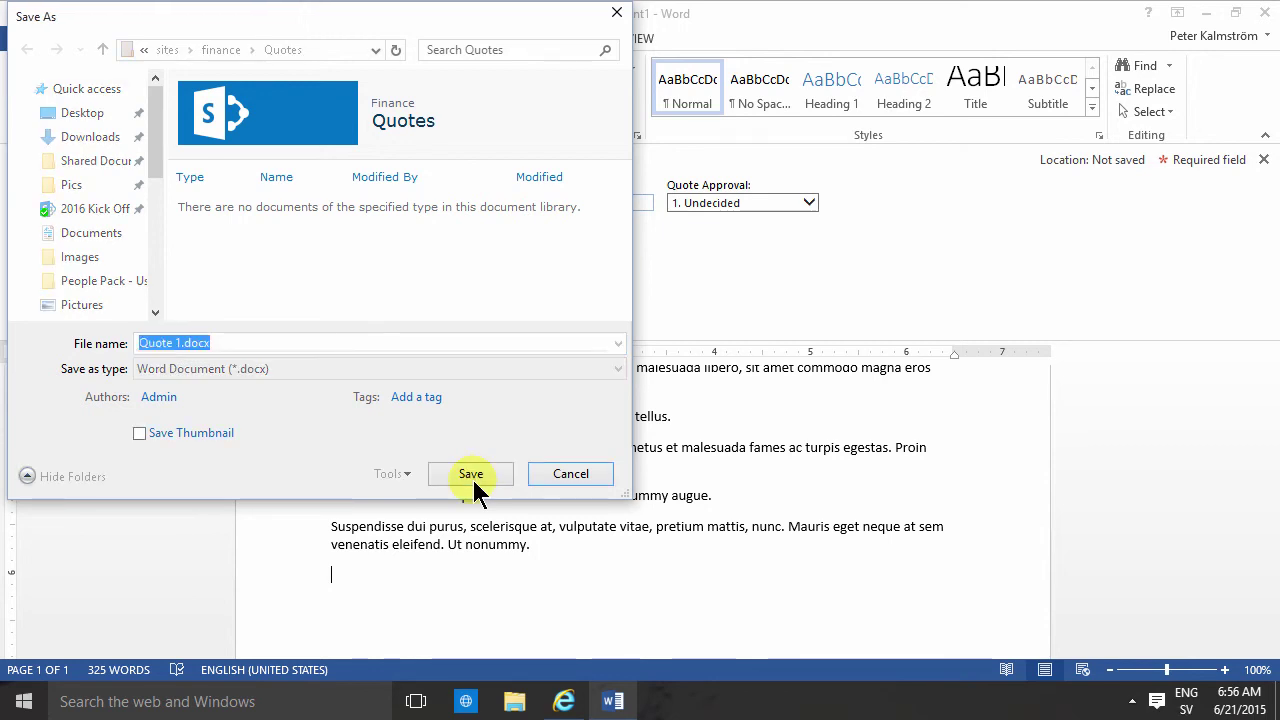
{"action": "left_click", "coordinate": [474, 485]}
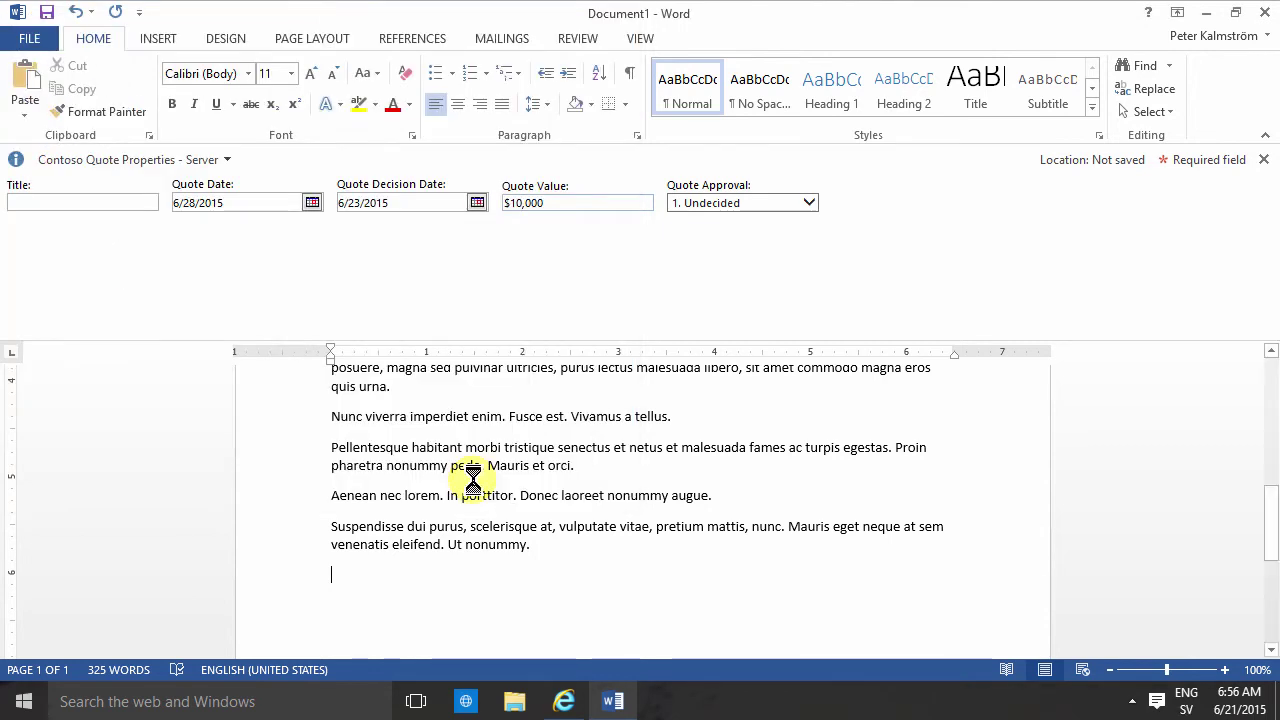
Switch to Internet Explorer and show the All Documents view of the Quotes library.
{"action": "left_click", "coordinate": [575, 705]}
{"action": "left_click", "coordinate": [627, 41]}
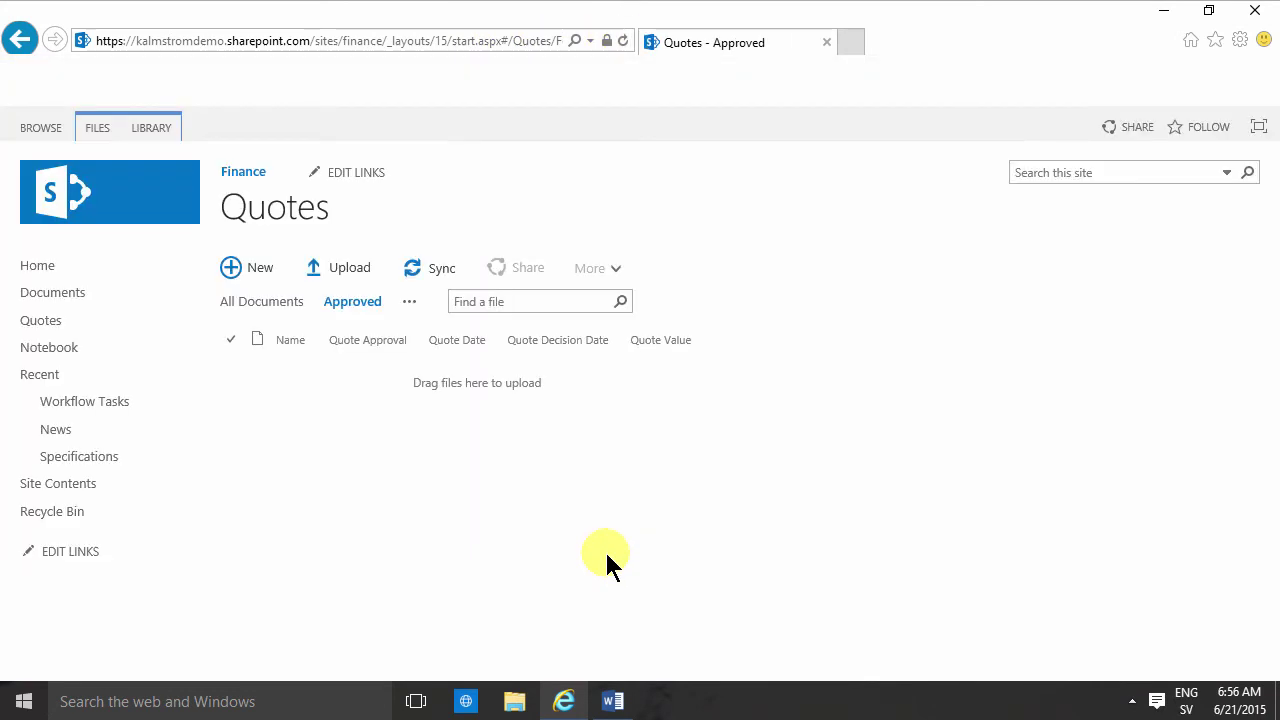
{"action": "left_click", "coordinate": [268, 304]}
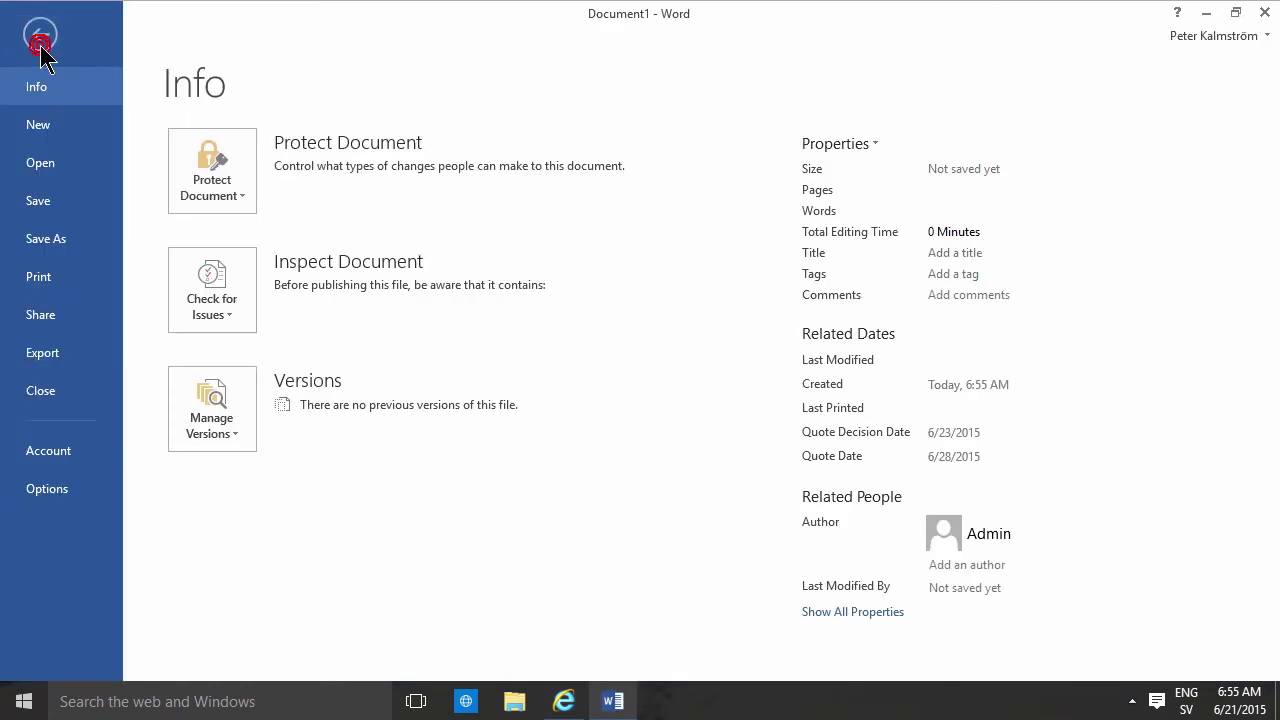
{"action": "left_click", "coordinate": [850, 143]}
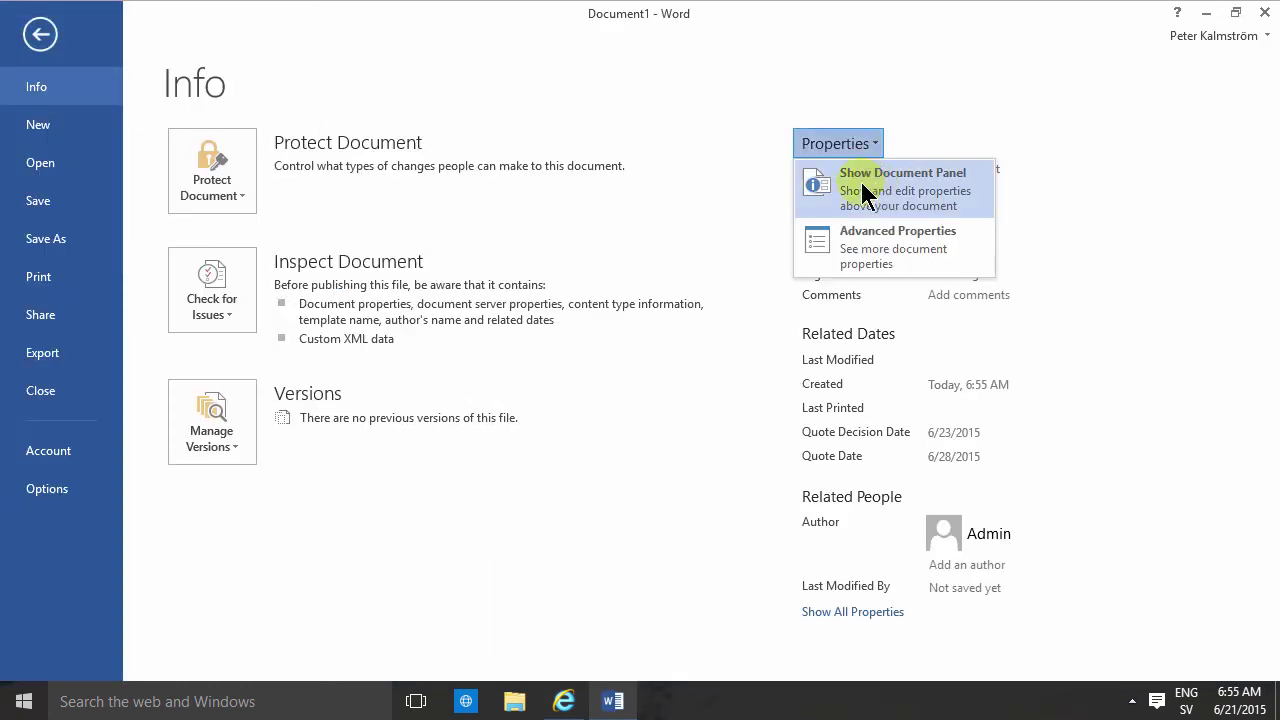
{"action": "left_click", "coordinate": [37, 34]}
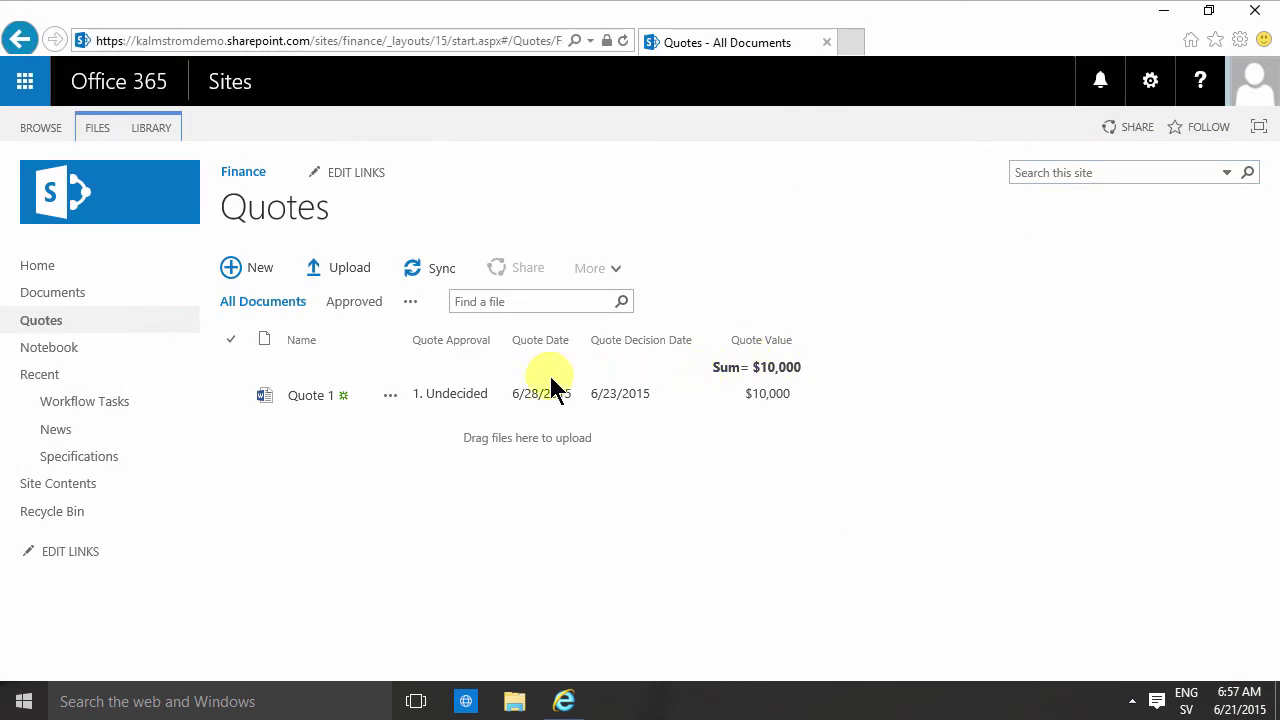